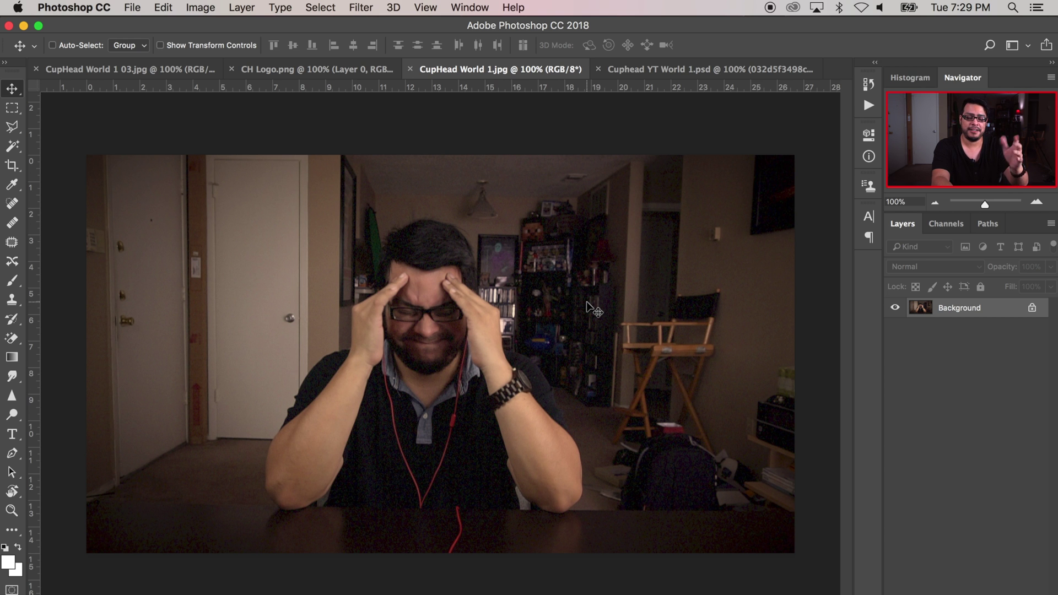
# View the finished thumbnail in Cuphead YT World 1.psd and the background image CupHead World 1 03.jpg
pyautogui.click(659, 69)
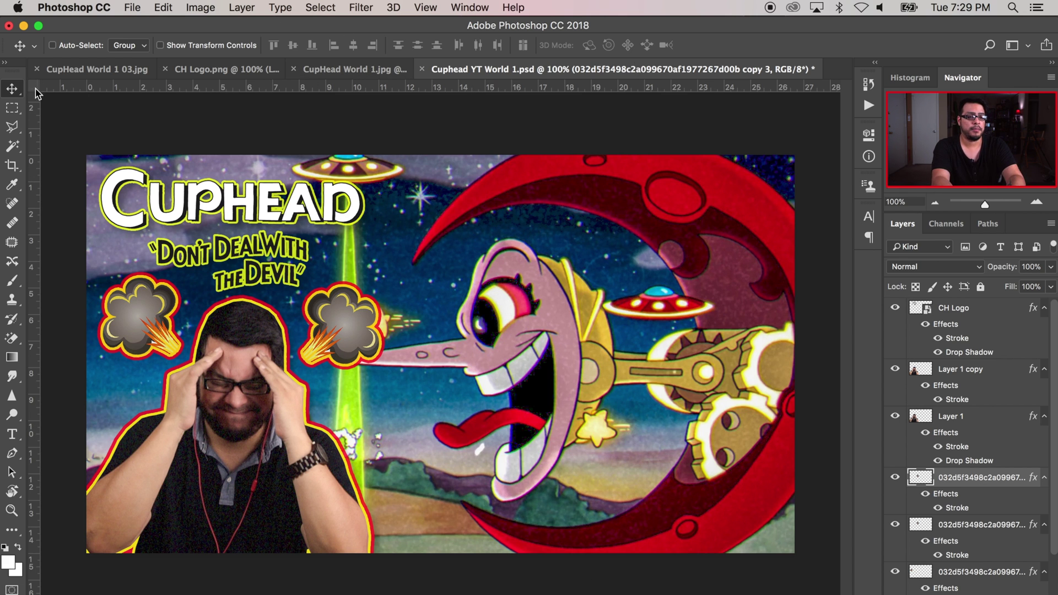
pyautogui.click(82, 72)
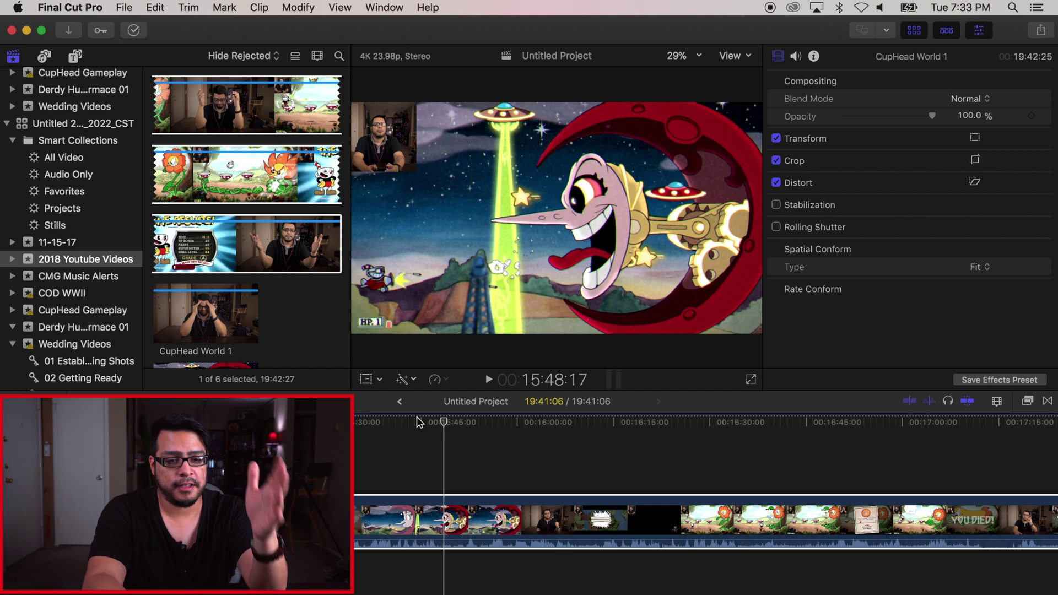
# Export the current gameplay frame as a JPEG named CH Frame BG to the Desktop
pyautogui.click(1042, 32)
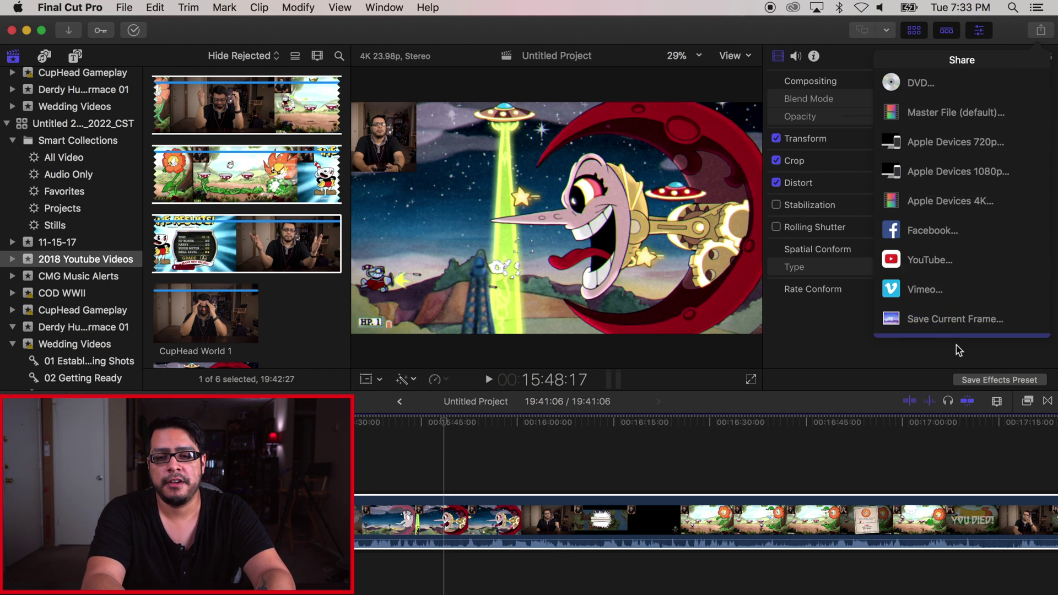
pyautogui.click(930, 320)
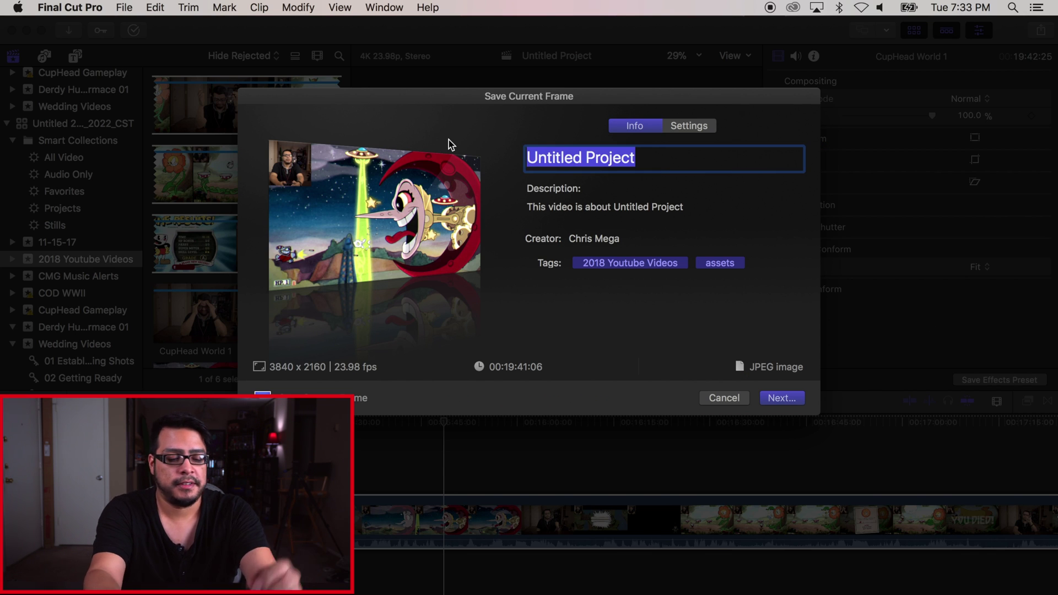
pyautogui.write('CH Frame BG')
pyautogui.click(777, 399)
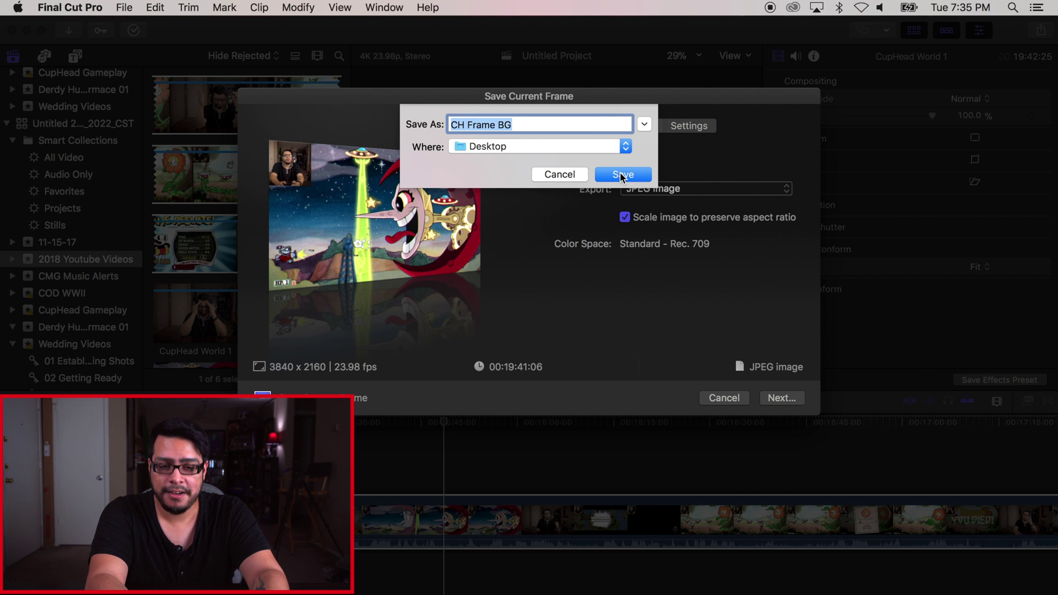
pyautogui.click(621, 175)
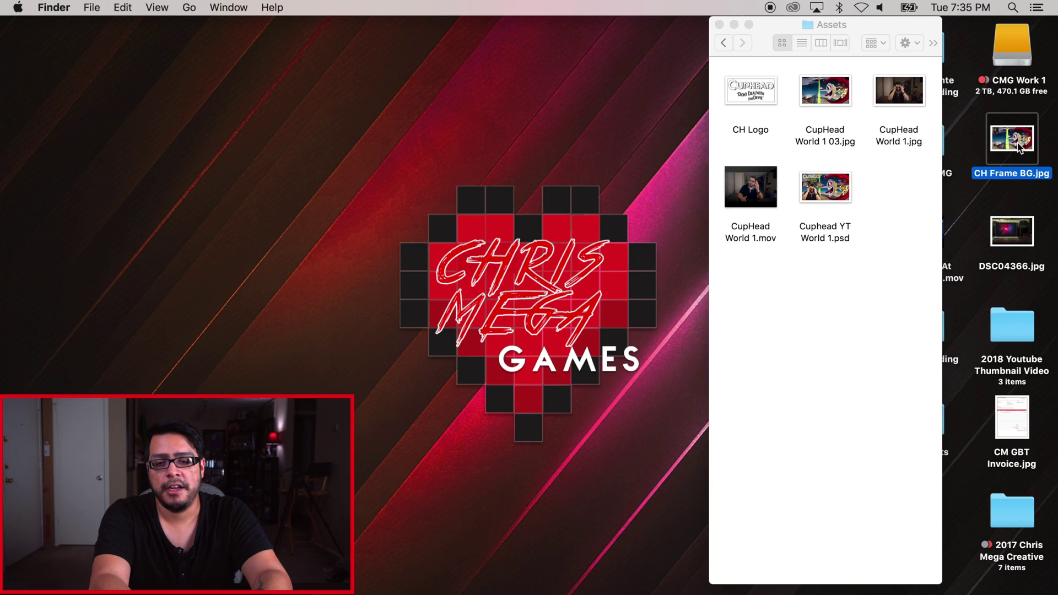
# Preview CH Frame BG.jpg and CupHead World 1 03.jpg in Finder, and view the latter in Photoshop before returning to the desktop
pyautogui.press('space')
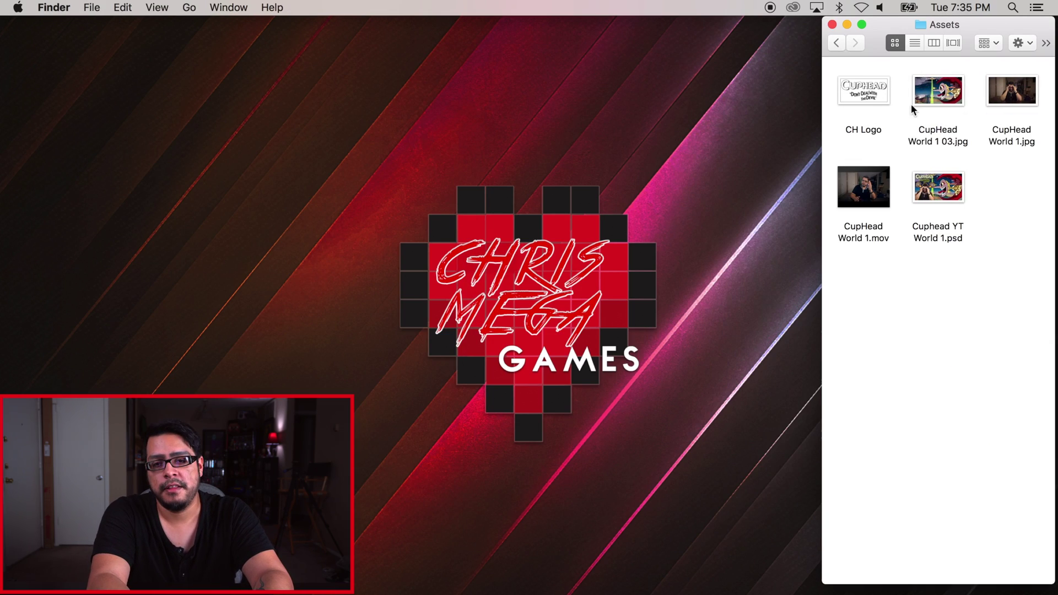
pyautogui.click(948, 105)
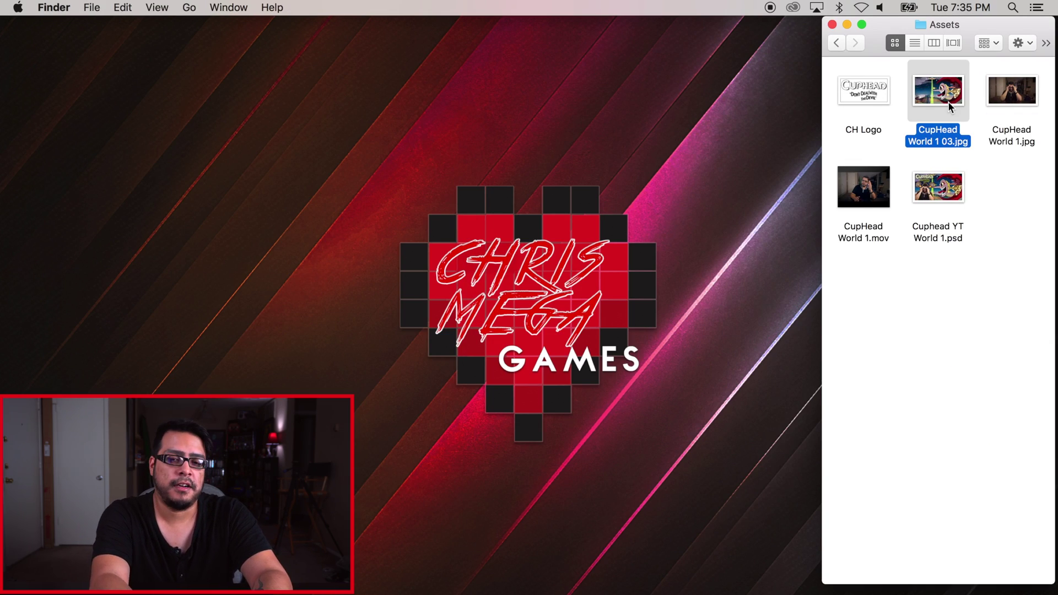
pyautogui.press('space')
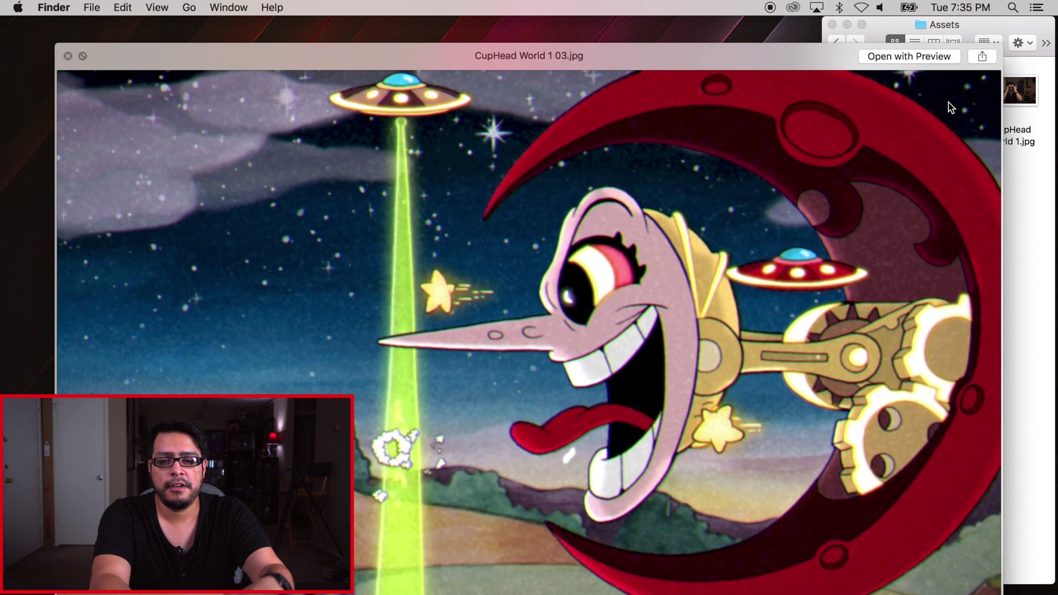
pyautogui.press('space')
pyautogui.click(992, 232)
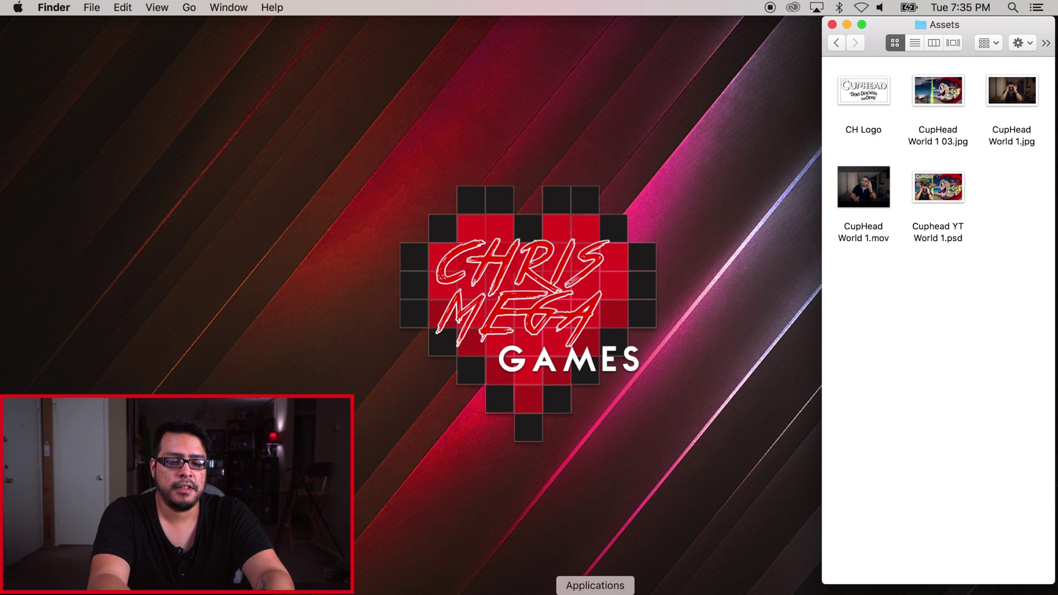
pyautogui.click(619, 587)
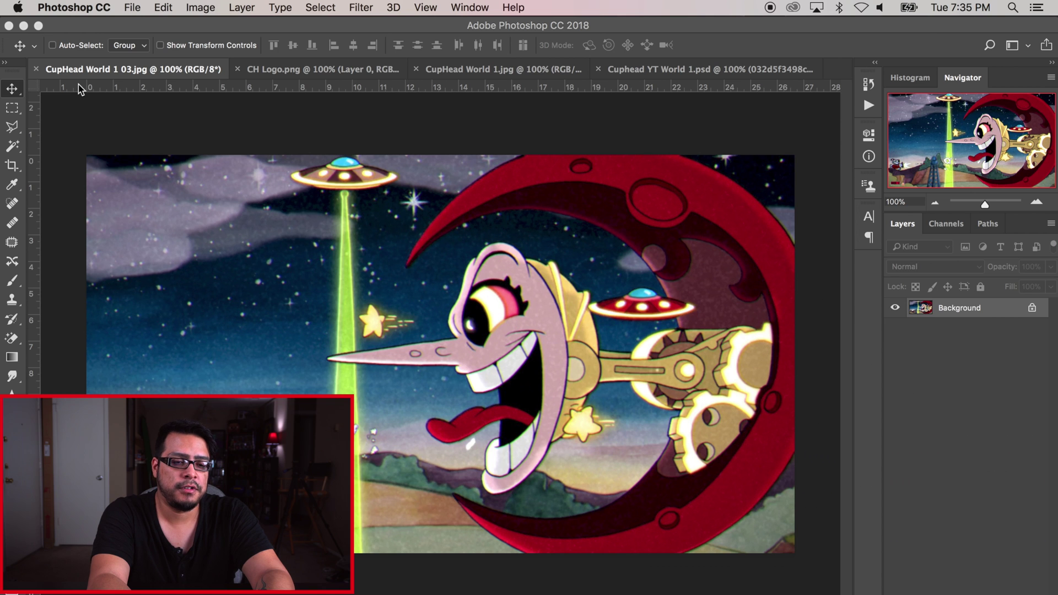
pyautogui.press('super+m')
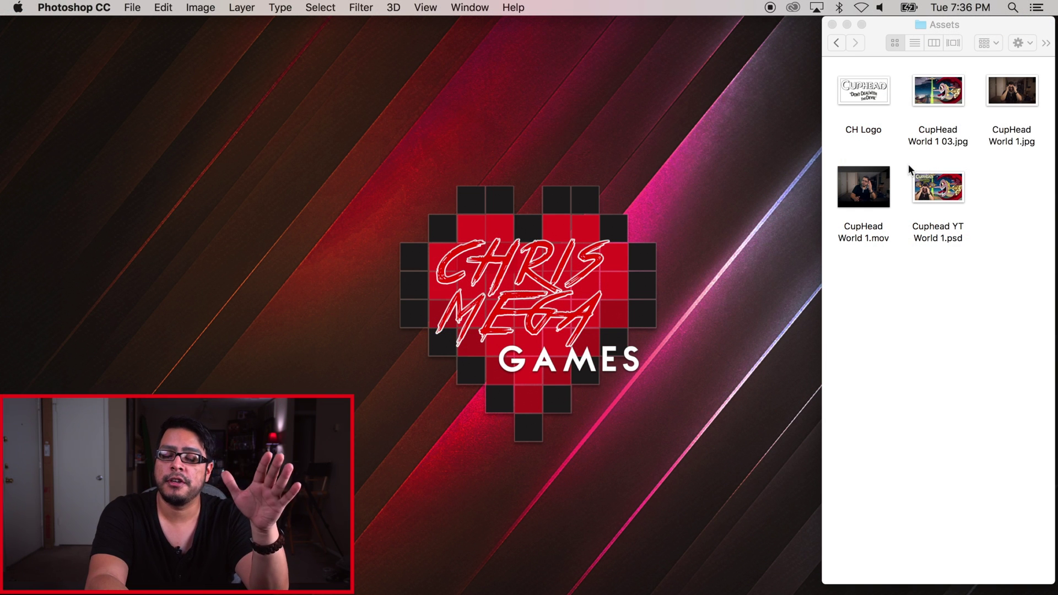
# Open CupHead World 1.mov in QuickTime Player and capture a screenshot of the gameplay image
pyautogui.click(880, 185)
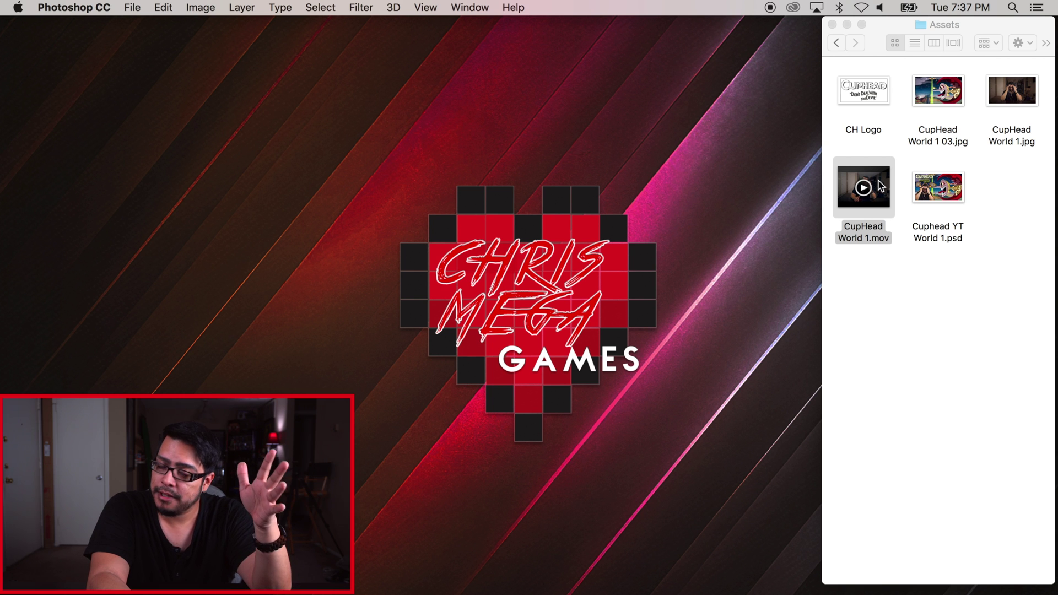
pyautogui.rightClick(880, 185)
pyautogui.moveTo(793, 209)
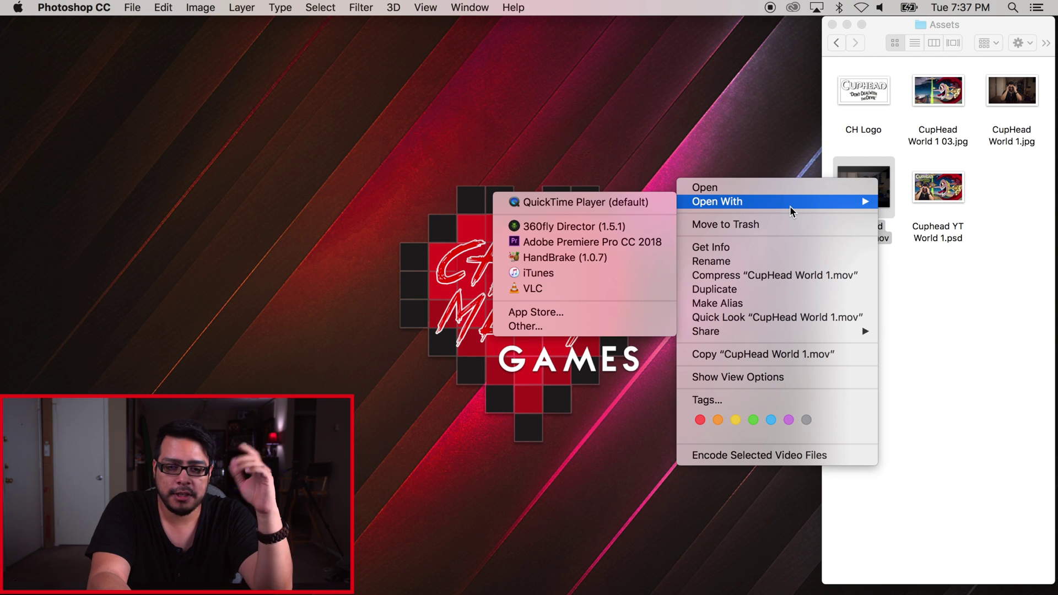
pyautogui.click(610, 202)
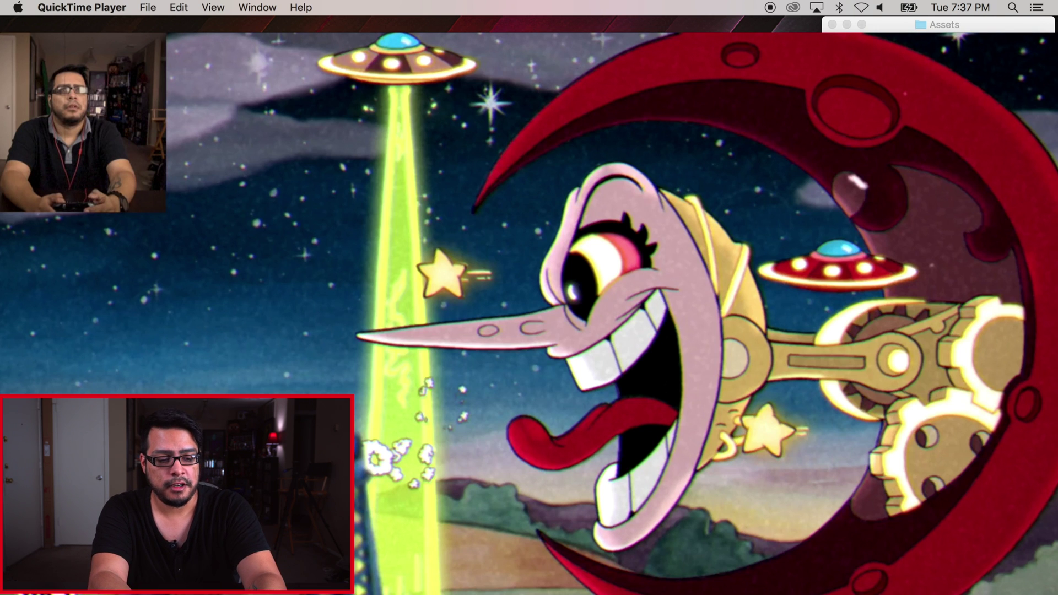
pyautogui.press('super+shift+4')
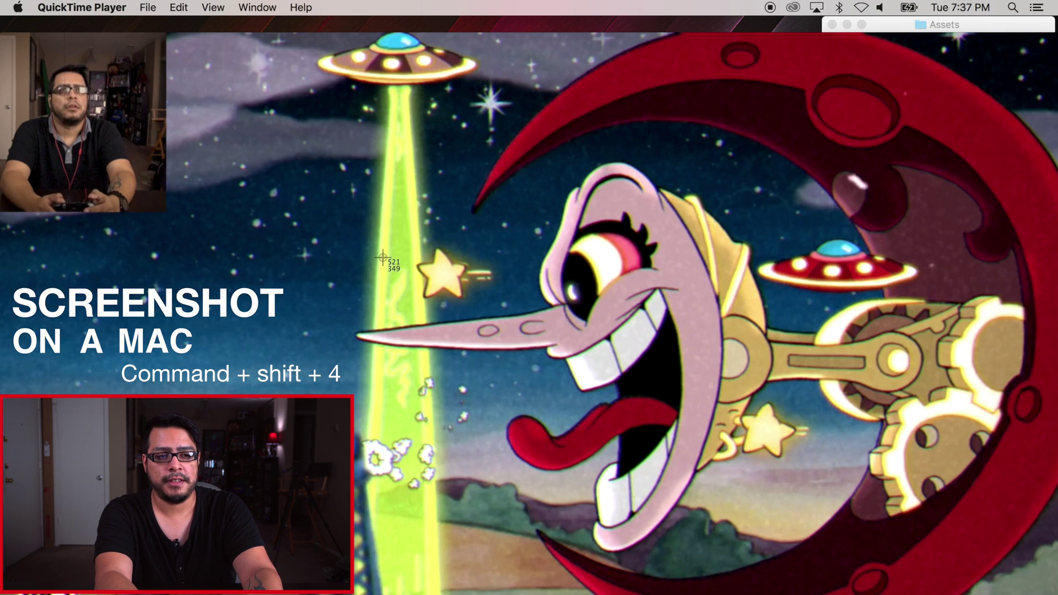
pyautogui.moveTo(0, 0); pyautogui.dragTo(1057, 594)
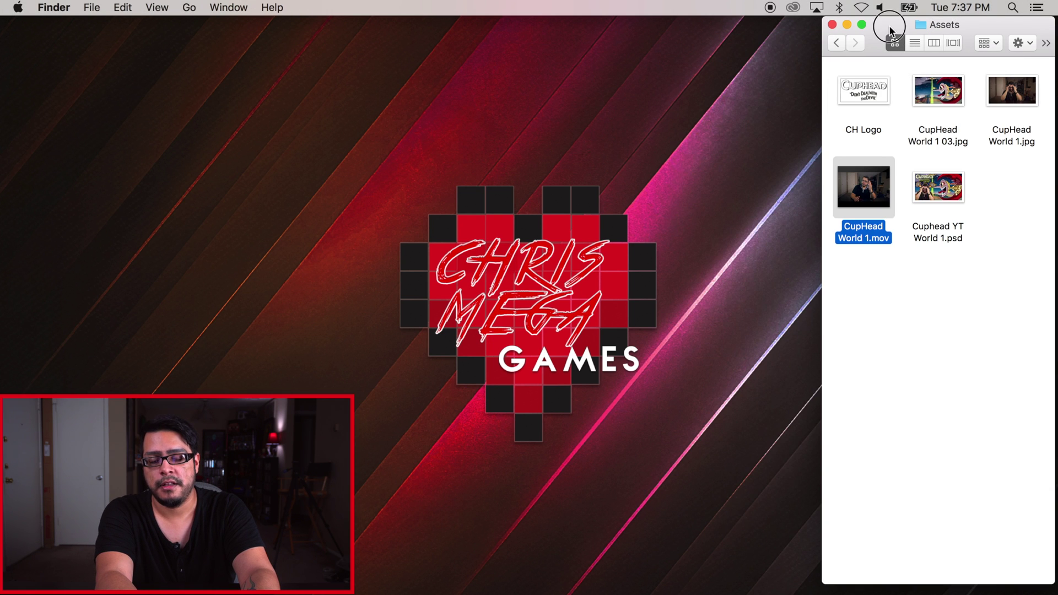
# Move the Assets window aside to uncover the desktop files and select the new screenshot
pyautogui.moveTo(888, 26); pyautogui.dragTo(801, 26)
pyautogui.click(1015, 140)
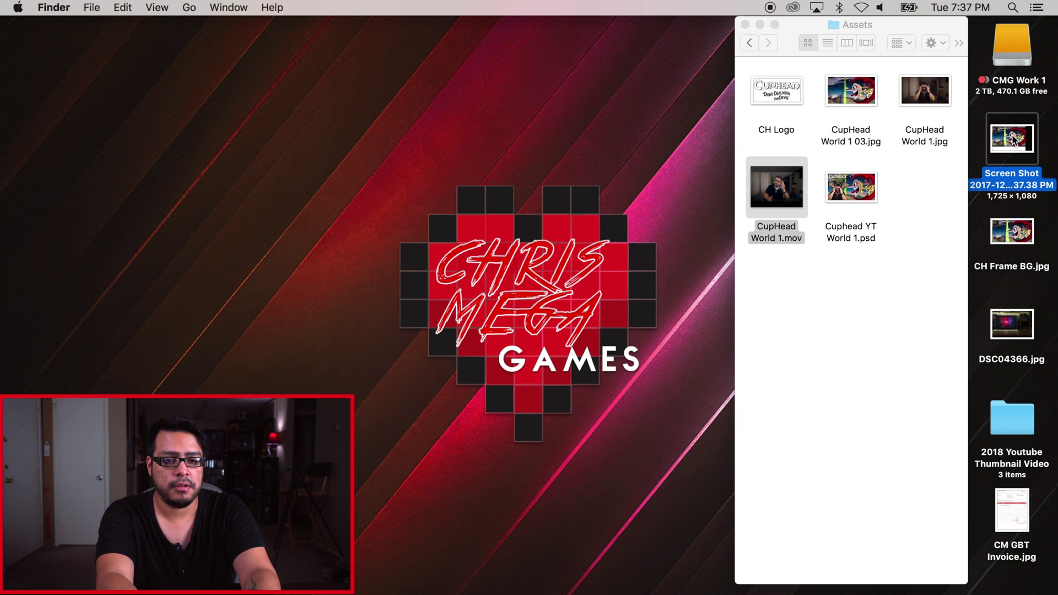
pyautogui.click(907, 291)
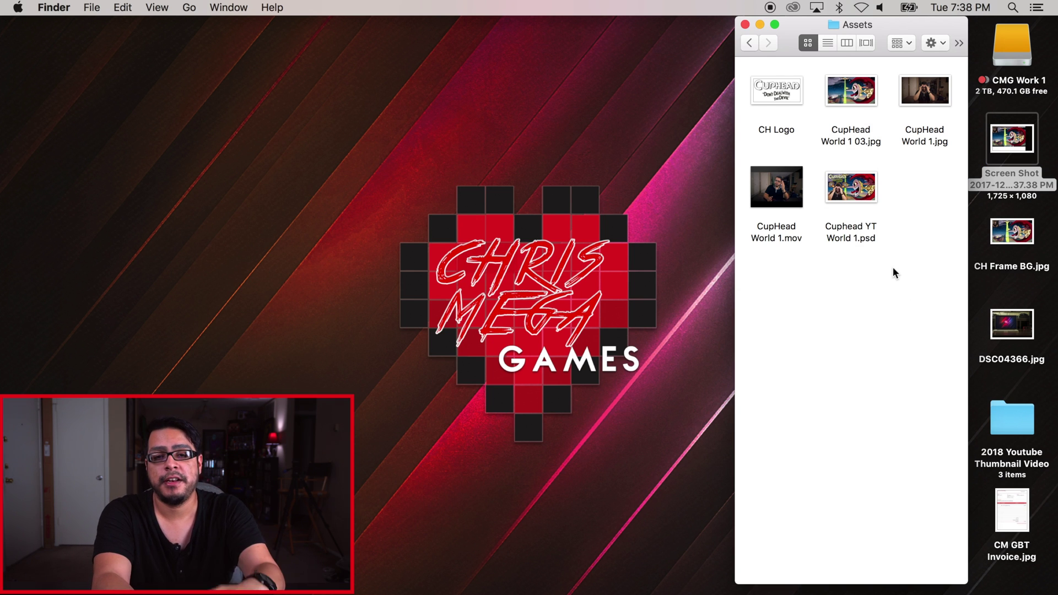
# Preview the CH Logo and CupHead World 1.jpg images from the Assets folder
pyautogui.click(775, 94)
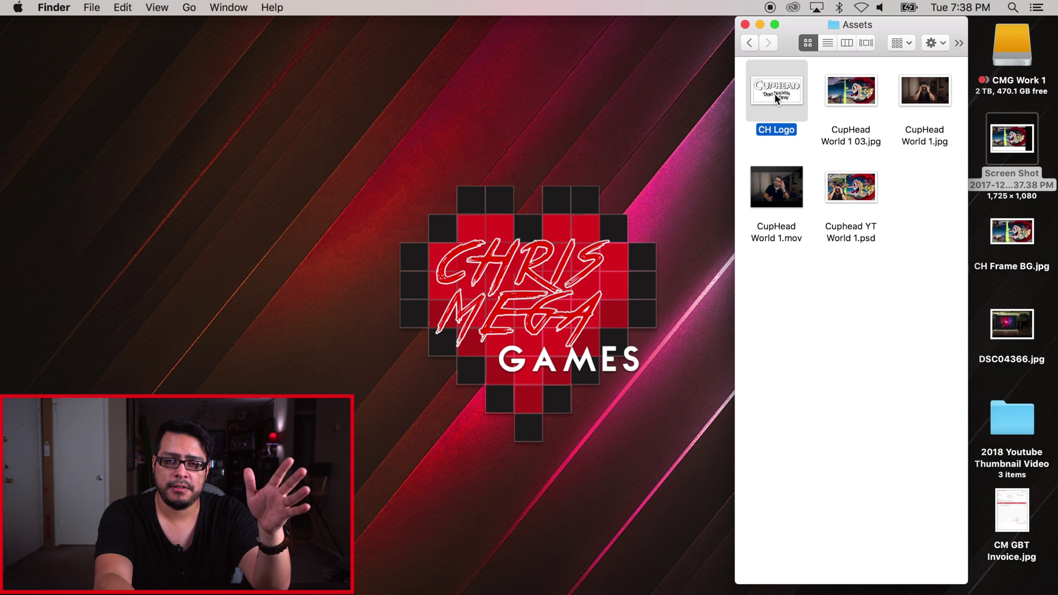
pyautogui.press('space')
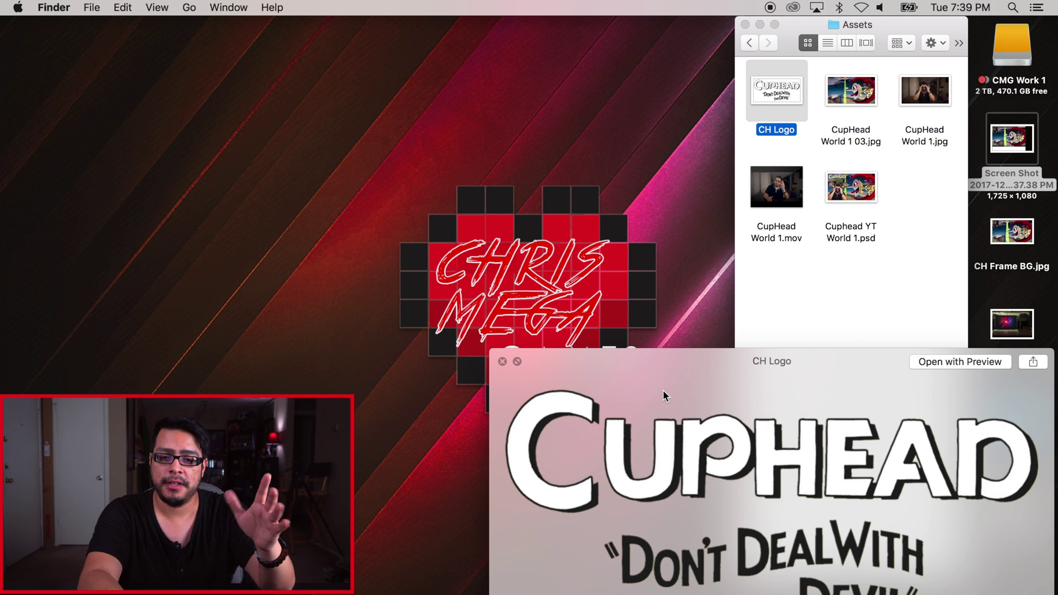
pyautogui.click(916, 155)
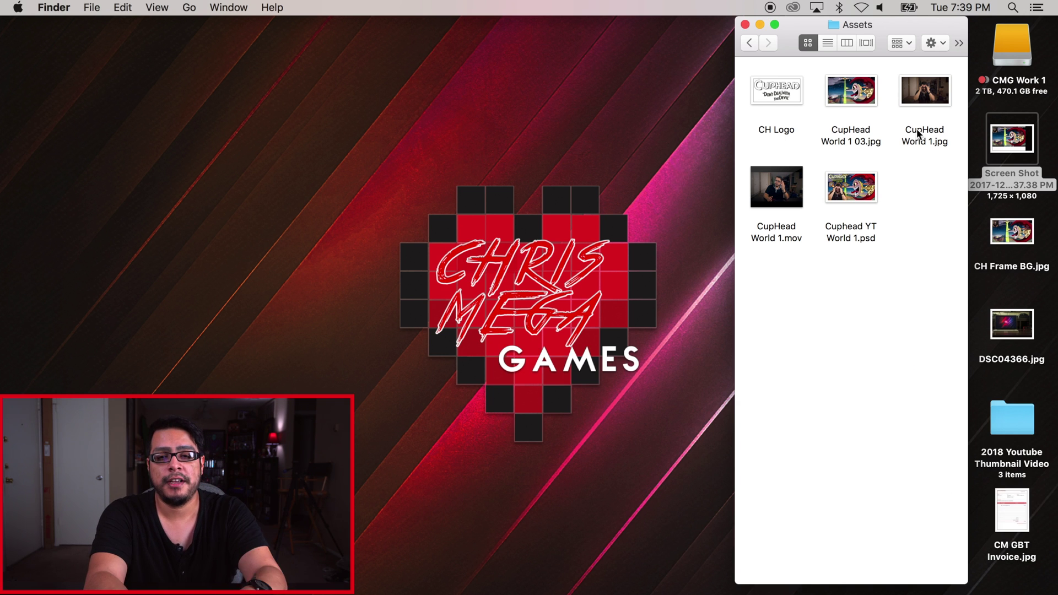
pyautogui.click(918, 97)
pyautogui.press('space')
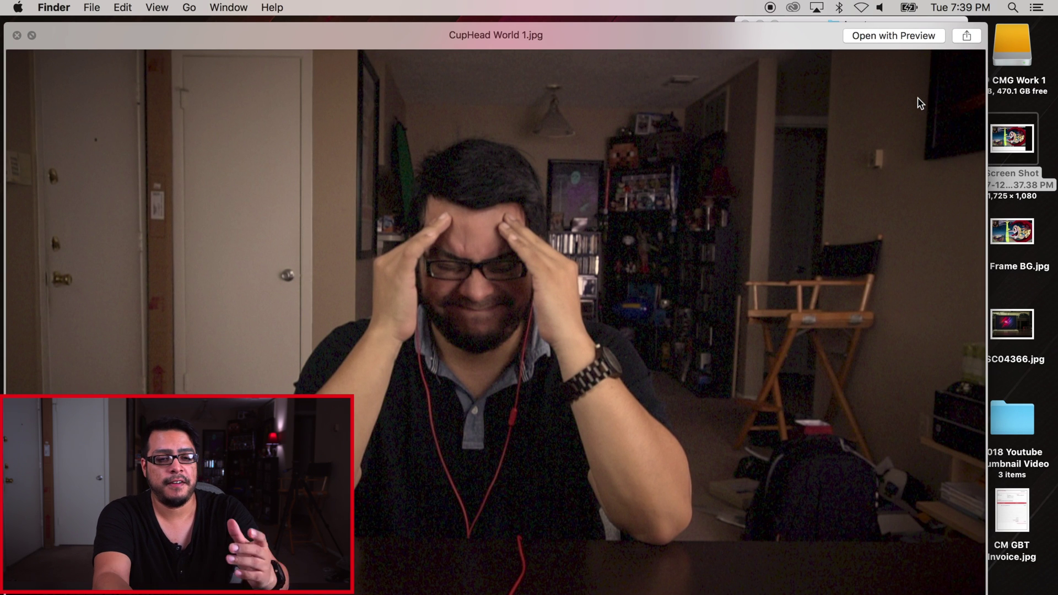
pyautogui.moveTo(708, 32); pyautogui.dragTo(753, 52)
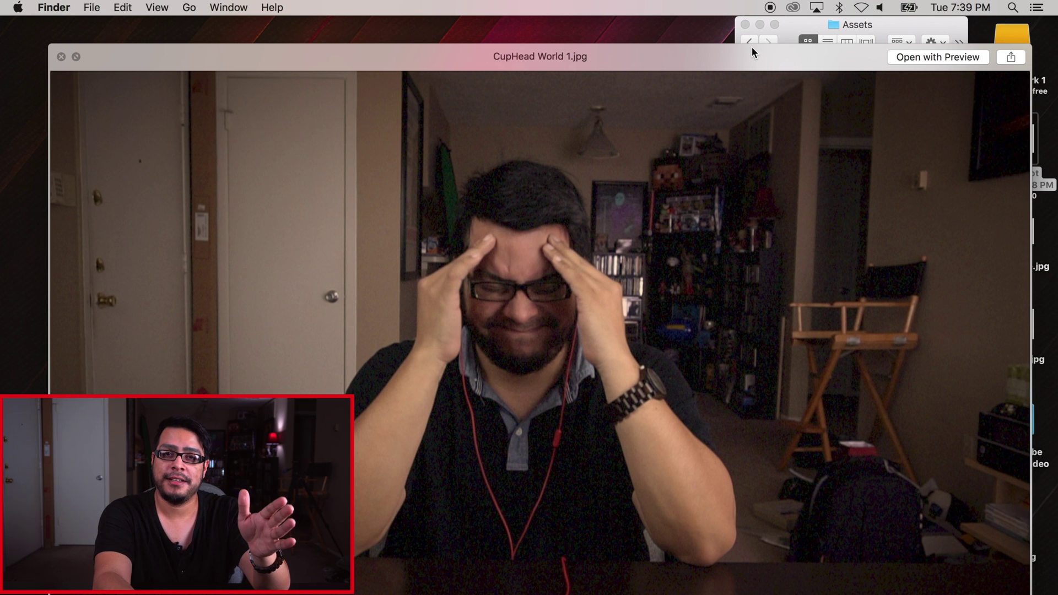
pyautogui.press('space')
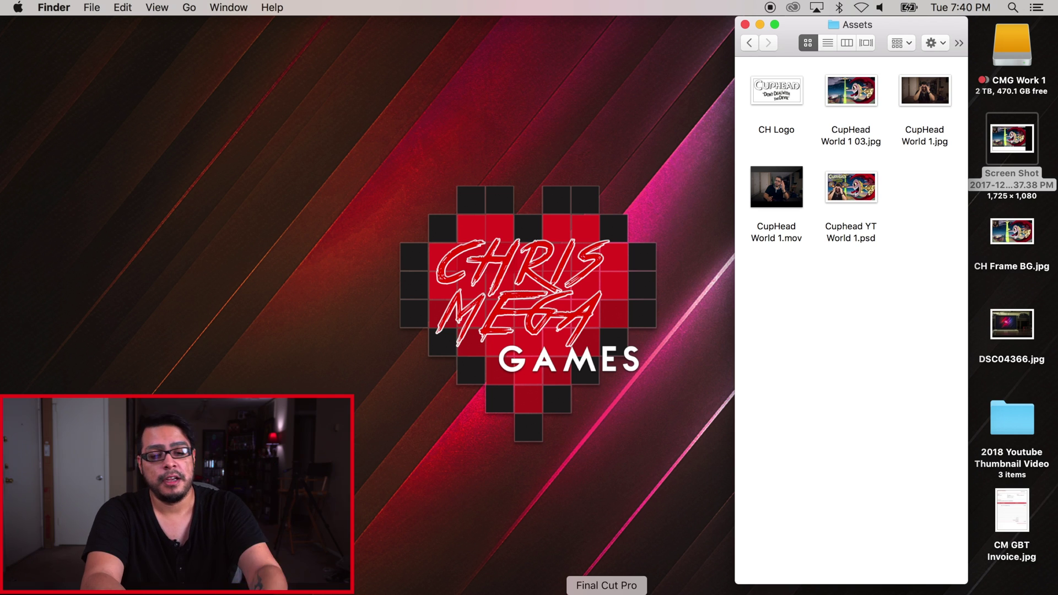
# Switch to Final Cut Pro and export the current presenter frame as a JPEG image named CM Overlay to the Desktop
pyautogui.click(606, 593)
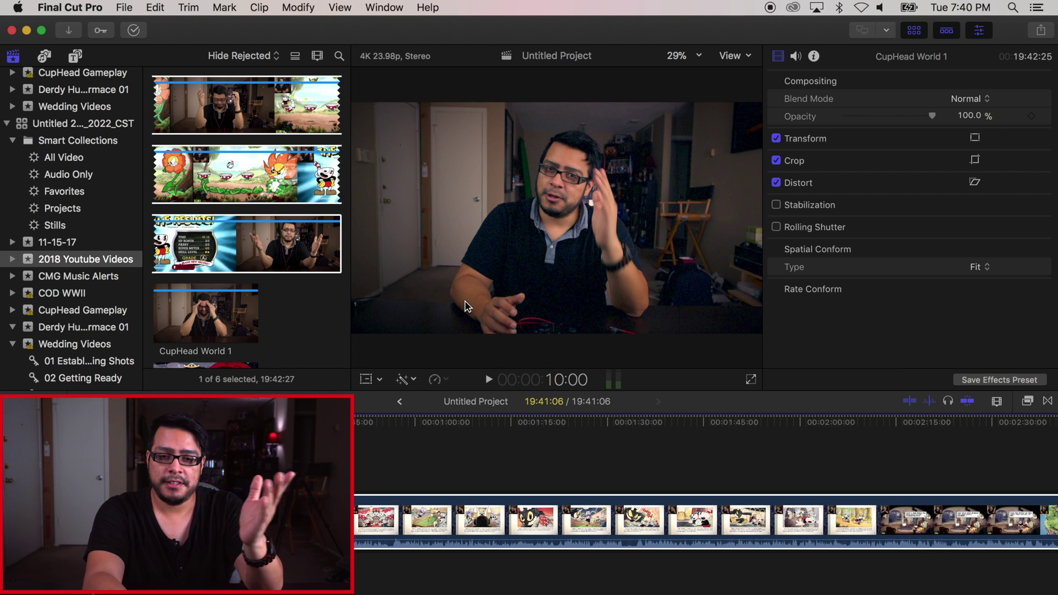
pyautogui.click(1047, 33)
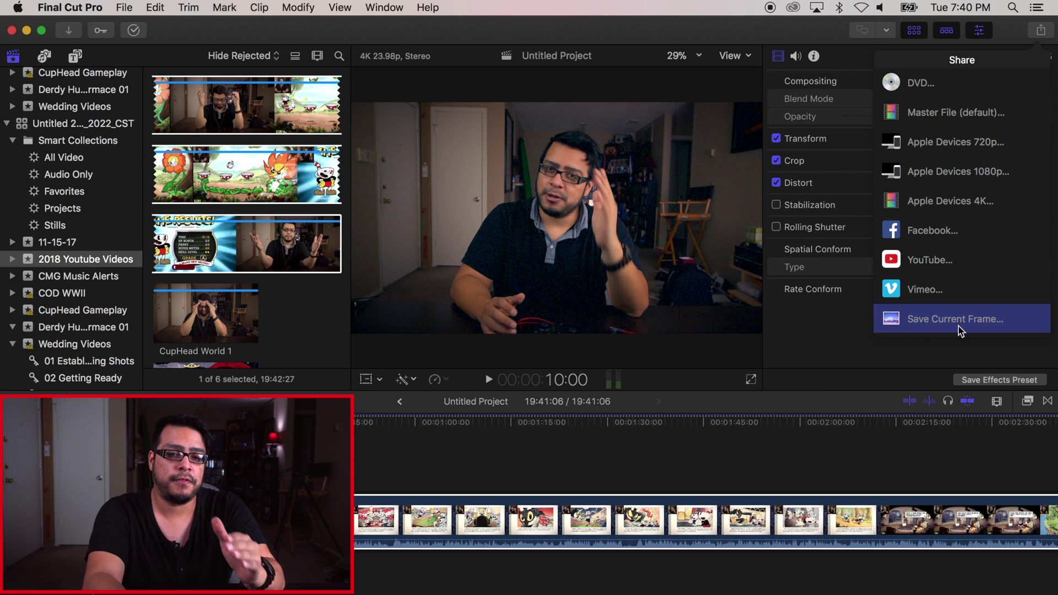
pyautogui.click(955, 320)
pyautogui.write('CM Overlay')
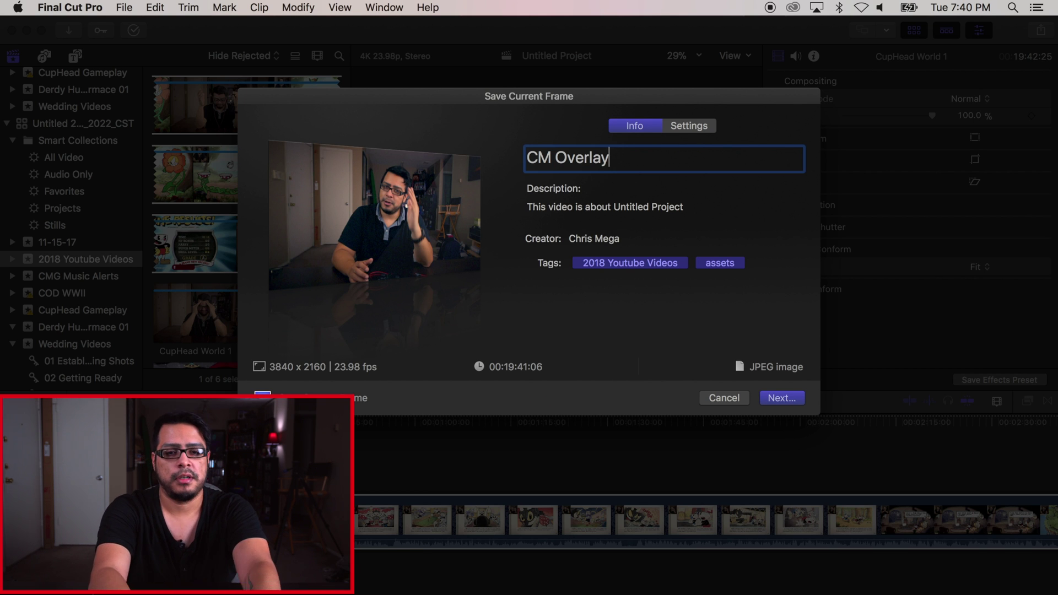
pyautogui.click(699, 128)
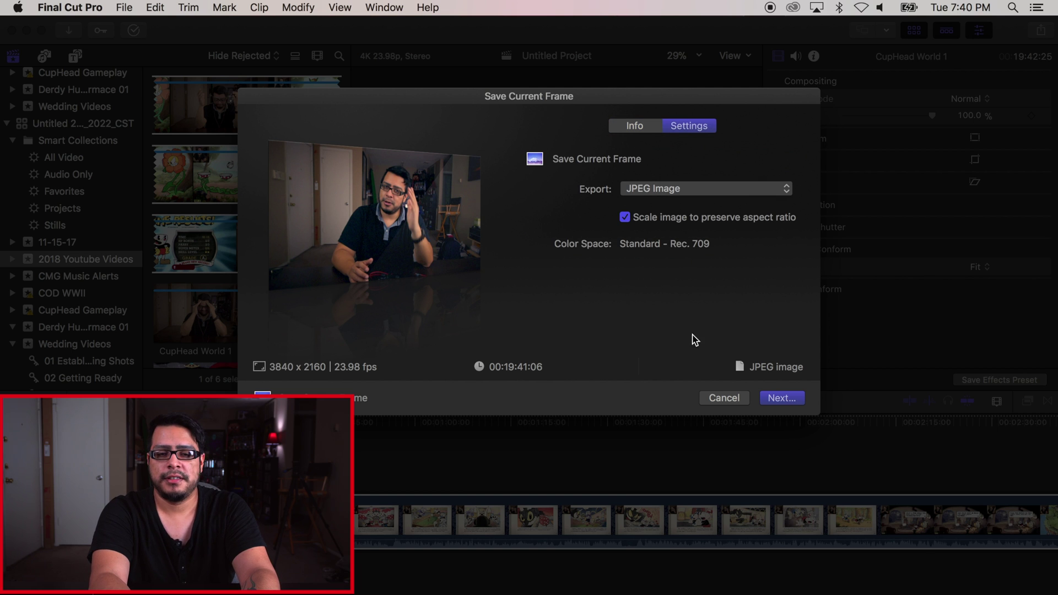
pyautogui.click(786, 188)
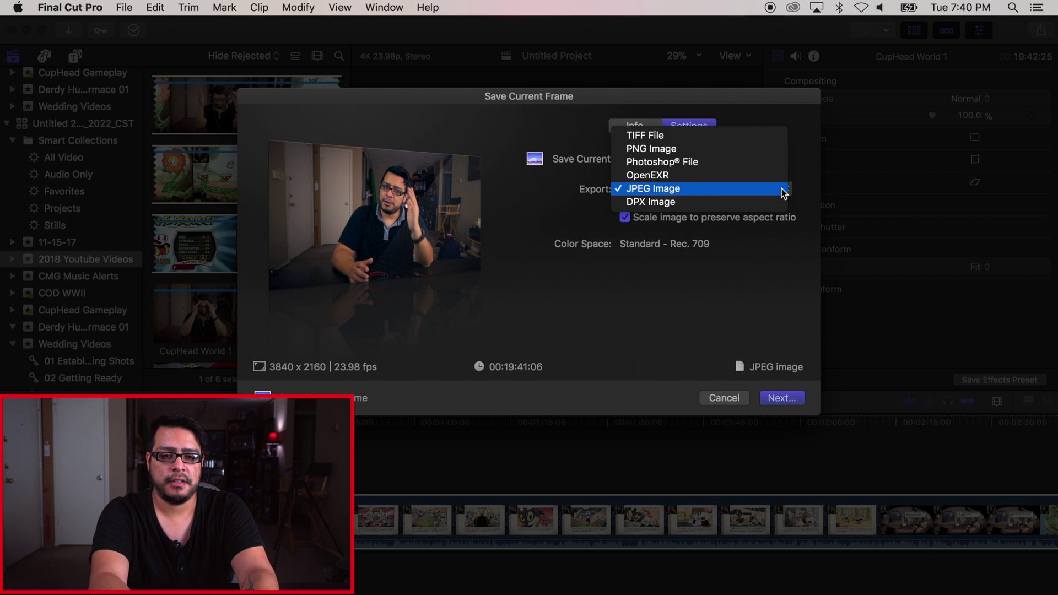
pyautogui.click(784, 188)
pyautogui.click(782, 399)
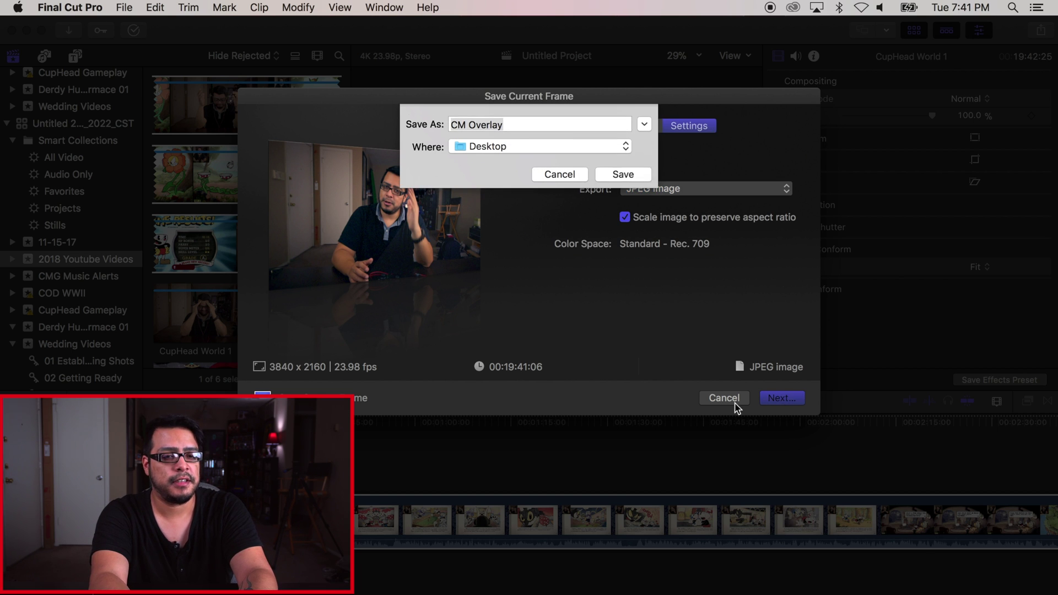
pyautogui.click(617, 174)
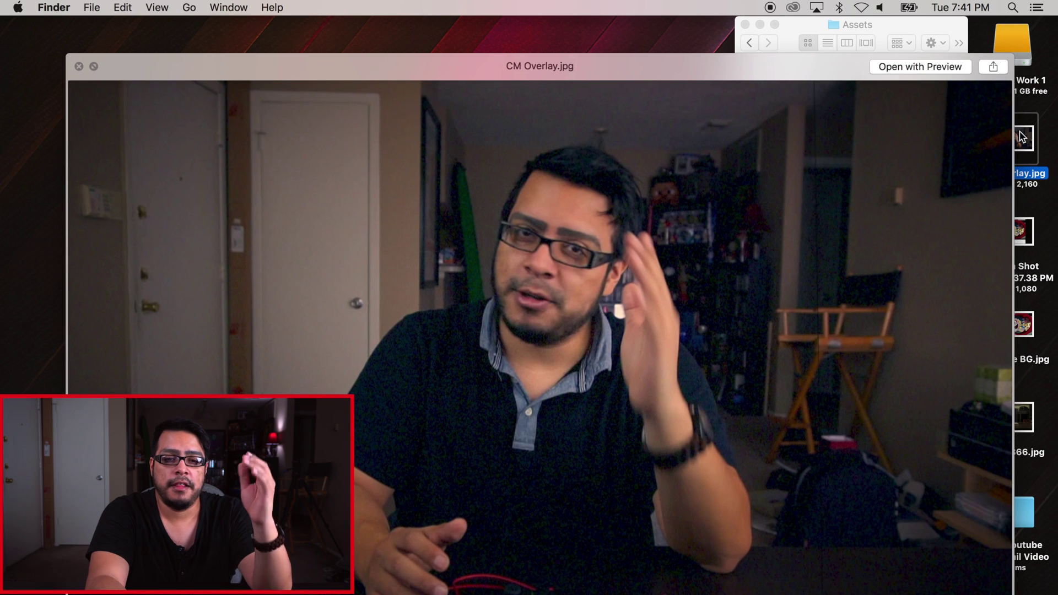
# Compare the exported CM Overlay.jpg with the CupHead World 1.jpg photo by previewing both
pyautogui.press('space')
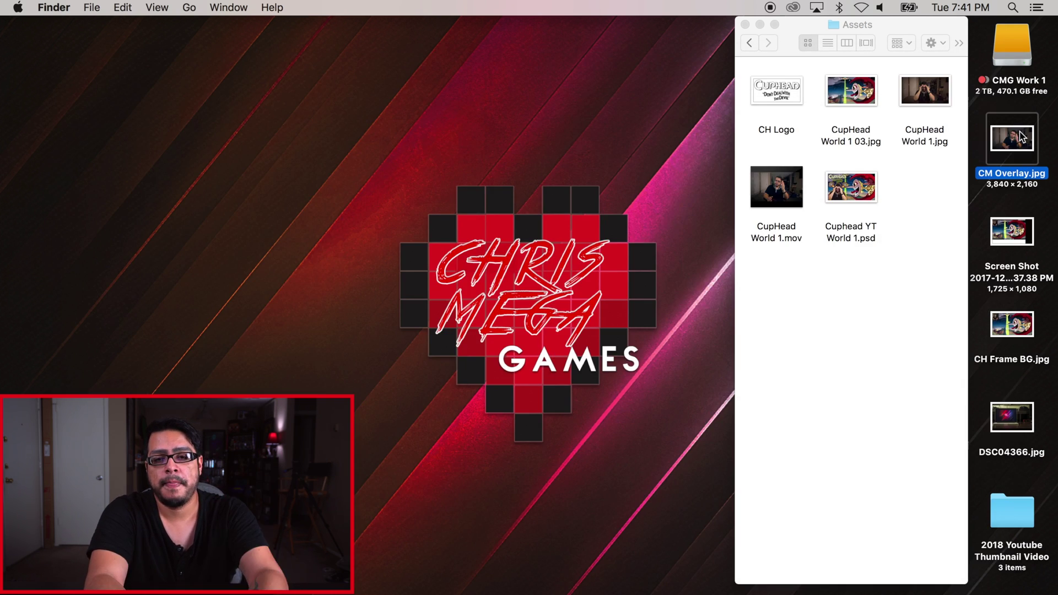
pyautogui.click(914, 98)
pyautogui.press('space')
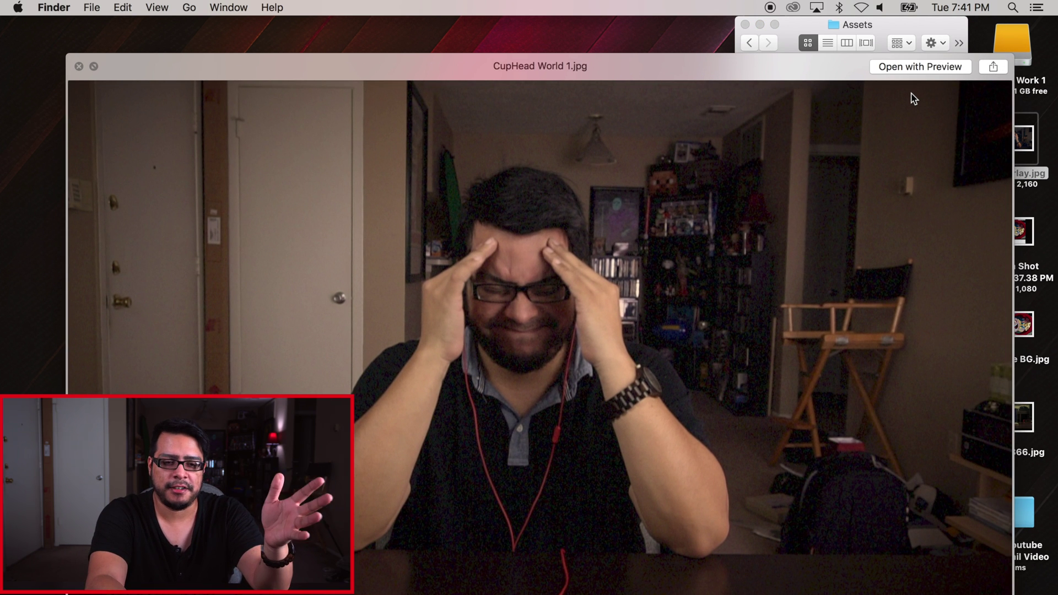
pyautogui.press('space')
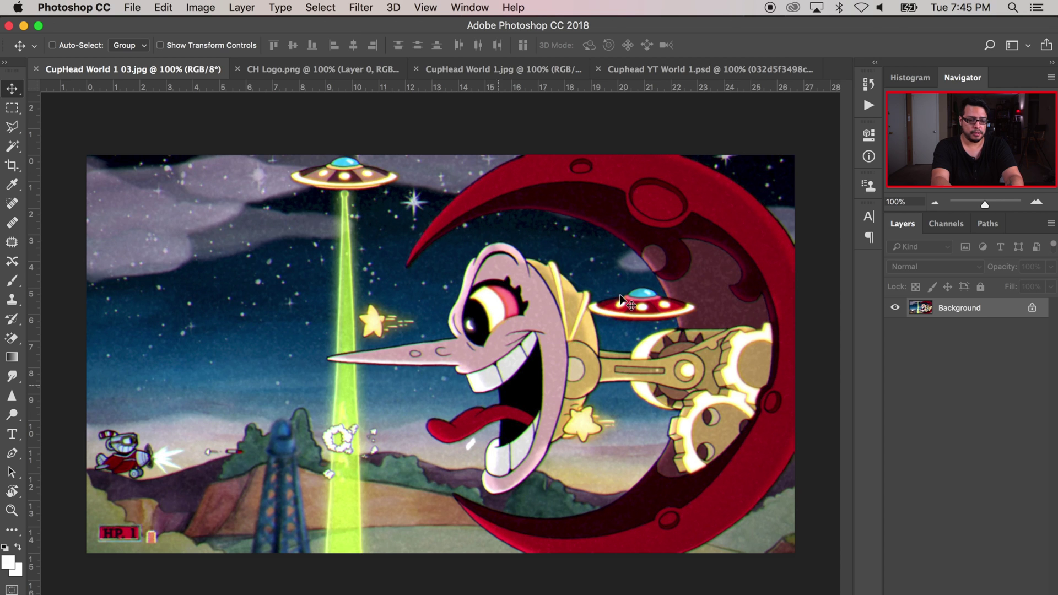
# Unlock the background layer of CupHead World 1 03.jpg and open the Camera Raw Filter on it
pyautogui.click(361, 8)
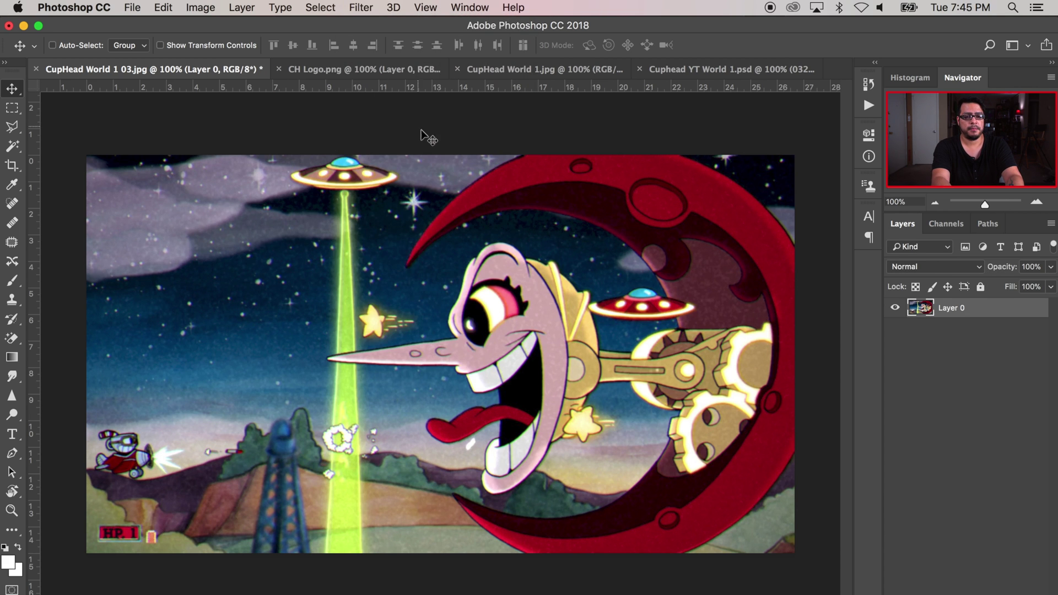
pyautogui.click(369, 7)
pyautogui.click(370, 8)
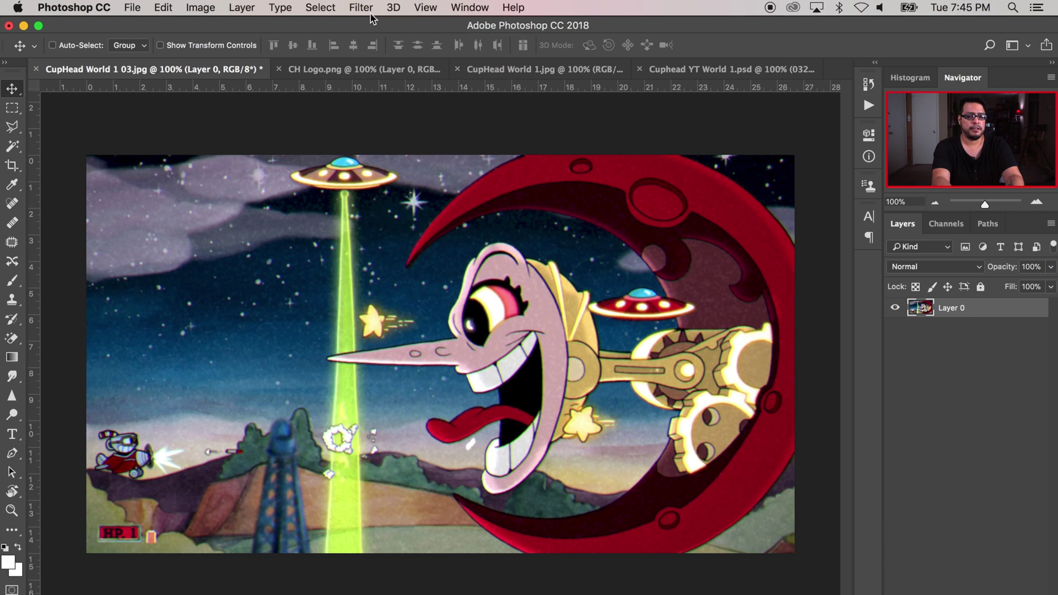
pyautogui.click(370, 8)
pyautogui.moveTo(405, 239)
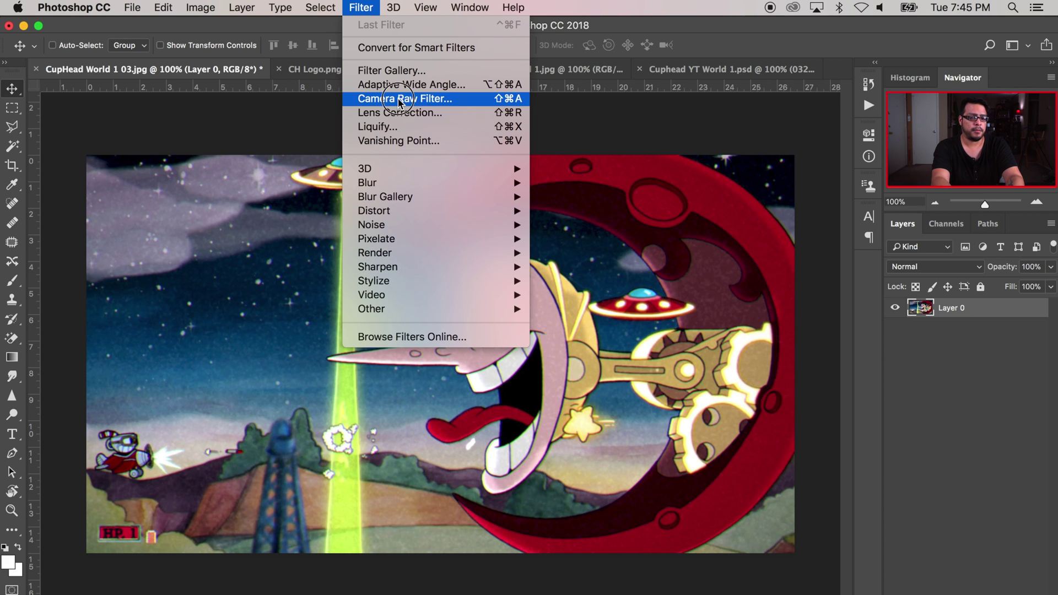
pyautogui.click(398, 99)
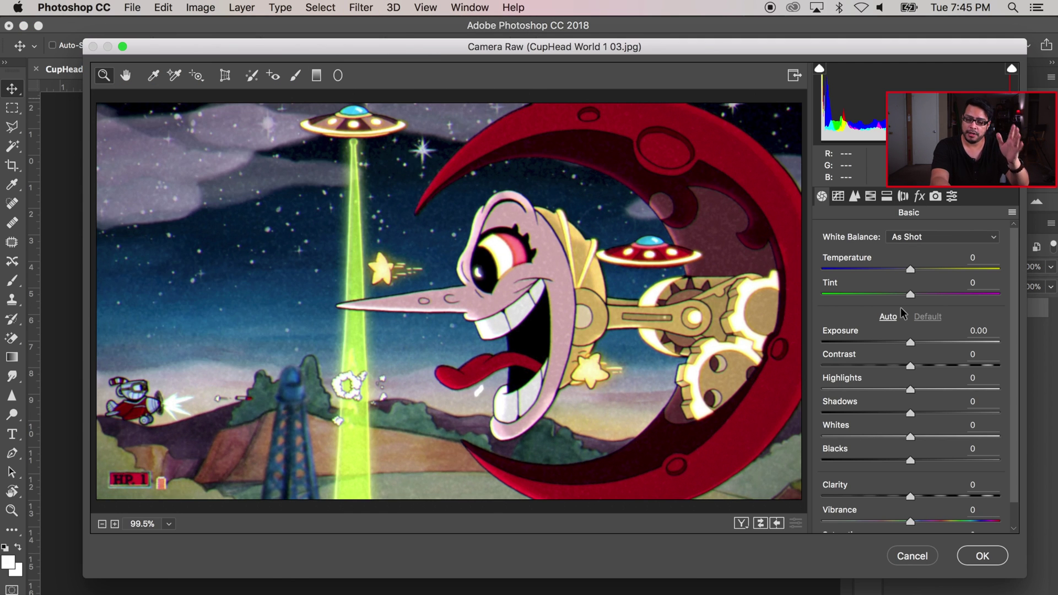
# Apply Camera Raw adjustments: Exposure +0.25, Contrast +39, Highlights -19, Shadows +23, Vibrance +75 and Saturation +3
pyautogui.scroll(-2, 932, 373)
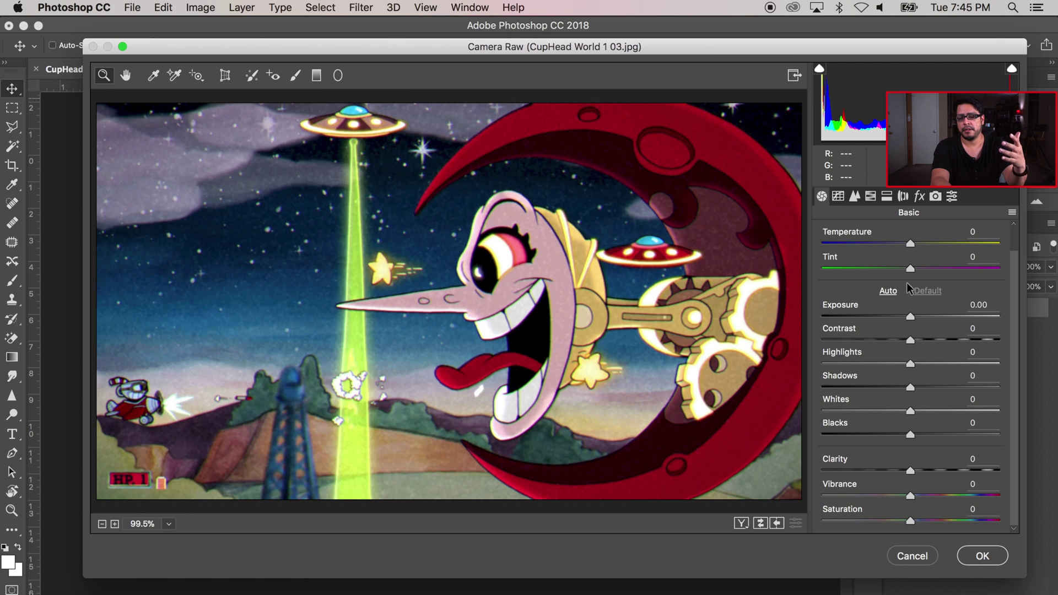
pyautogui.scroll(2, 908, 286)
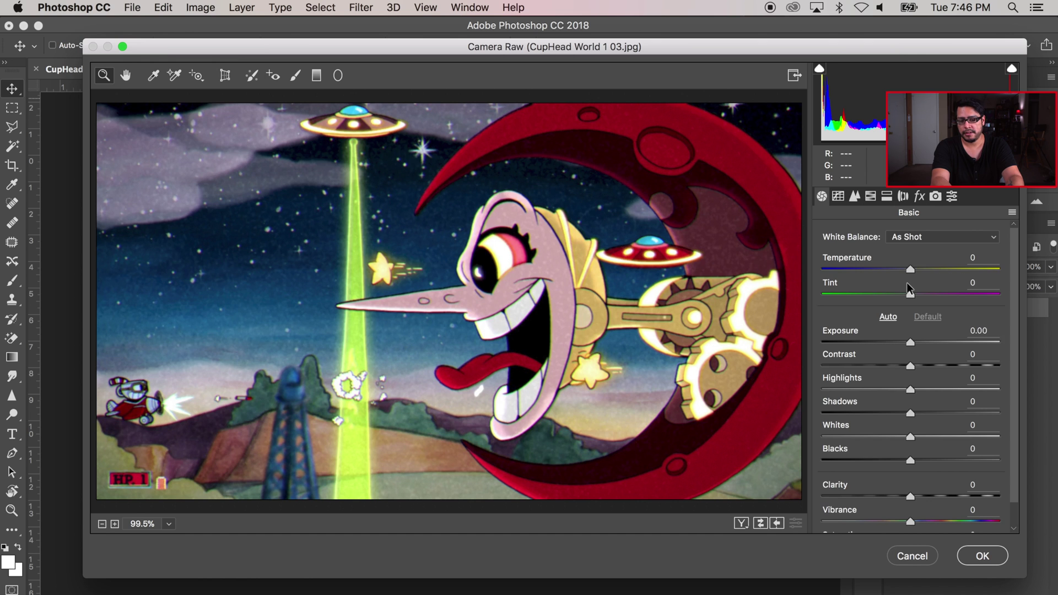
pyautogui.scroll(-2, 908, 282)
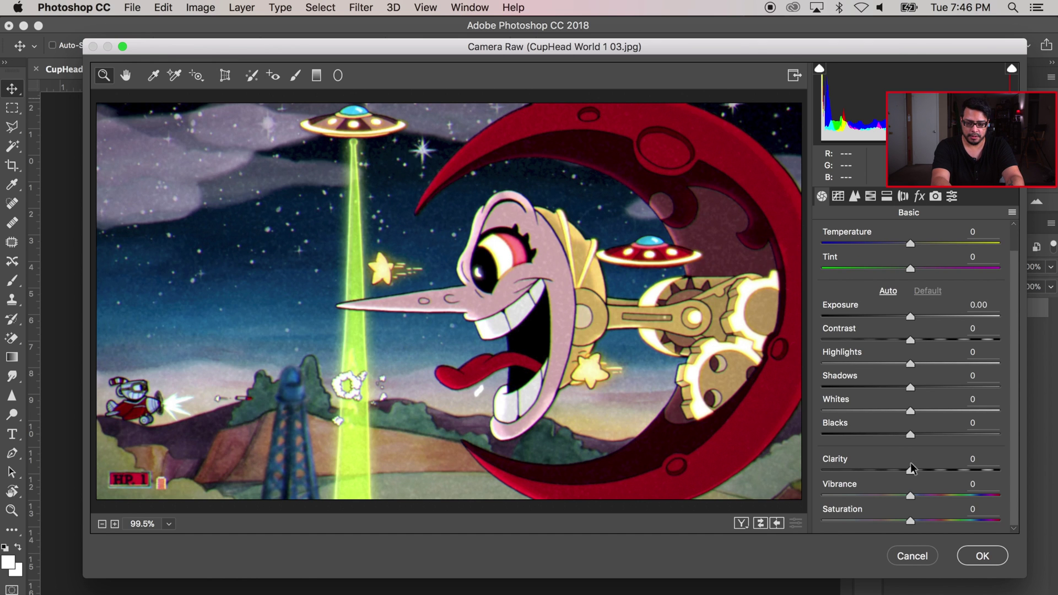
pyautogui.moveTo(911, 386); pyautogui.dragTo(891, 365)
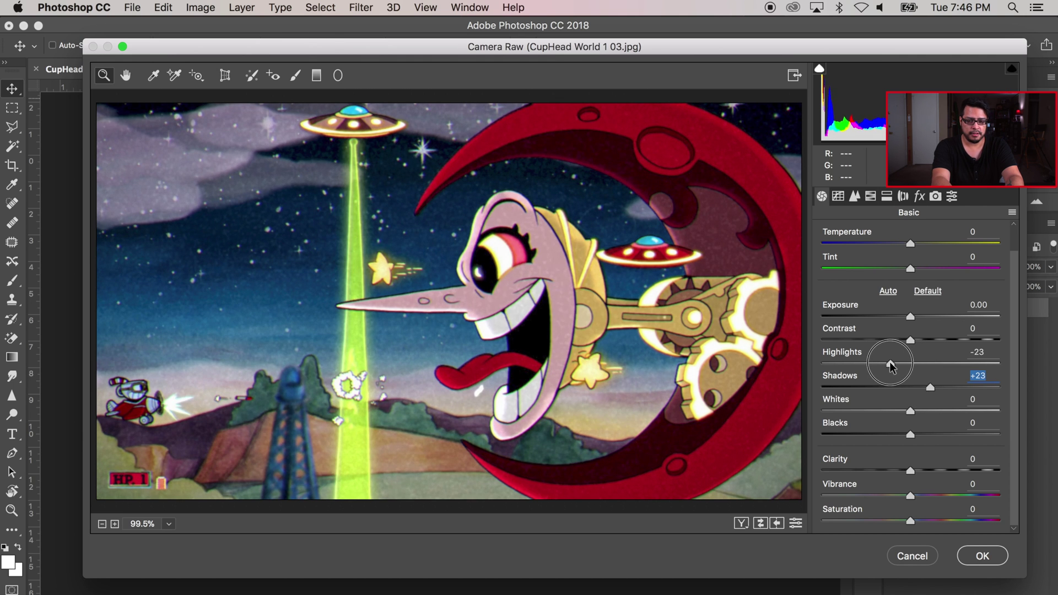
pyautogui.moveTo(912, 317); pyautogui.dragTo(938, 340)
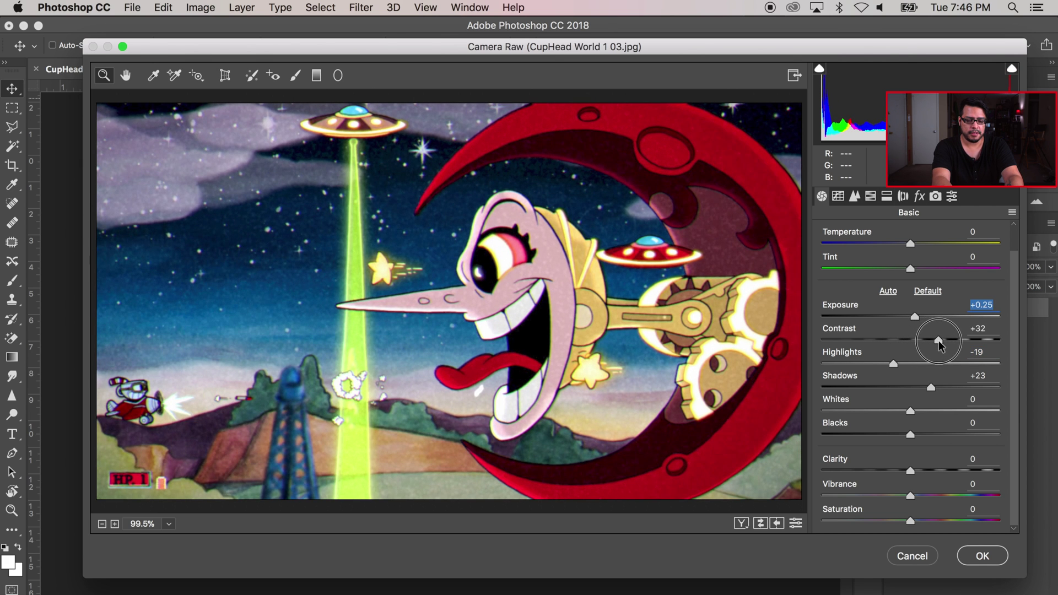
pyautogui.moveTo(944, 346); pyautogui.dragTo(946, 341)
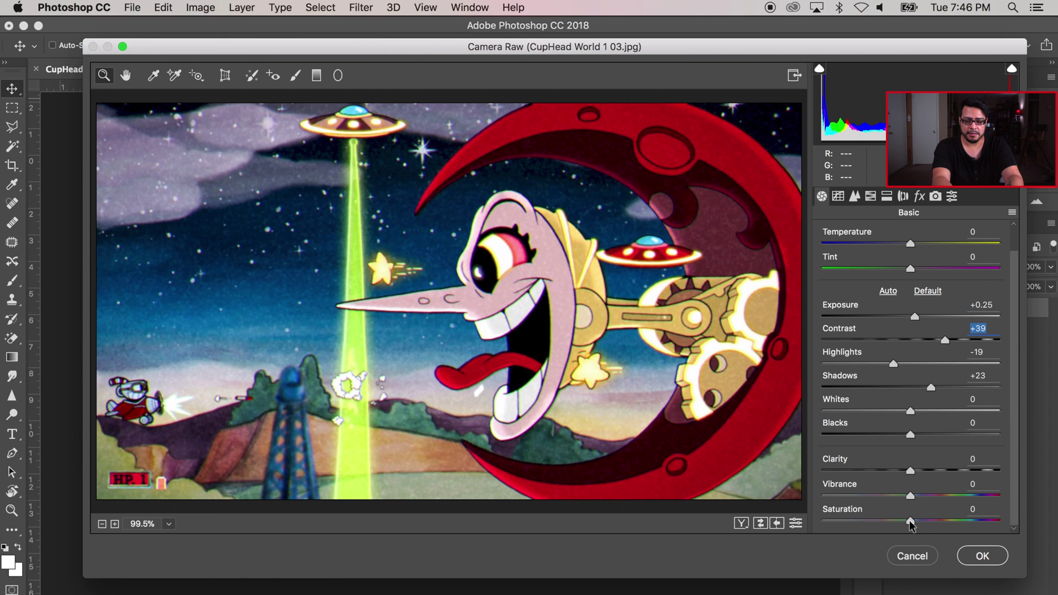
pyautogui.moveTo(910, 523); pyautogui.dragTo(978, 504)
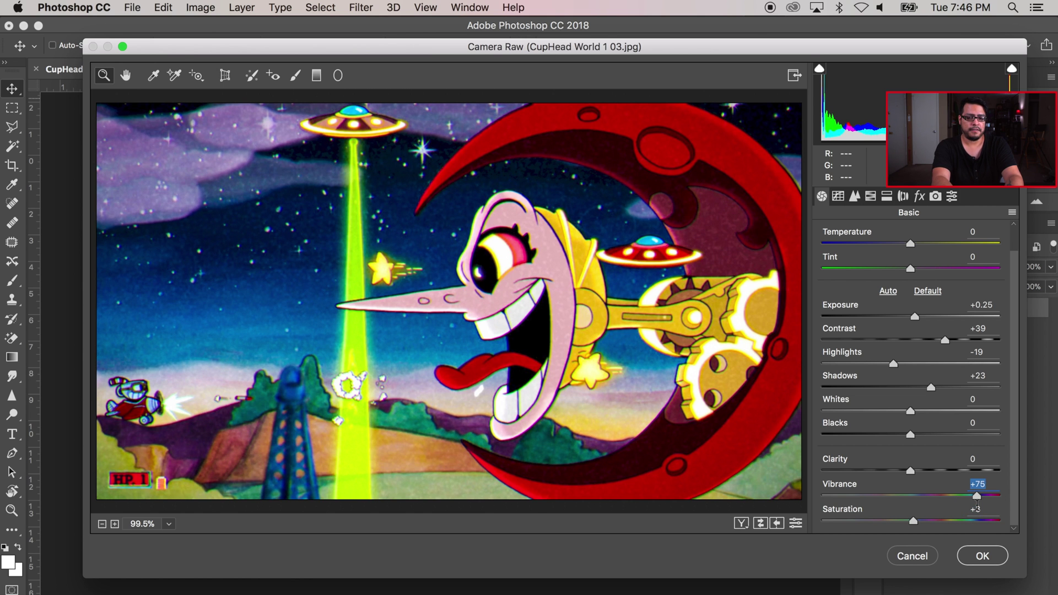
pyautogui.click(979, 550)
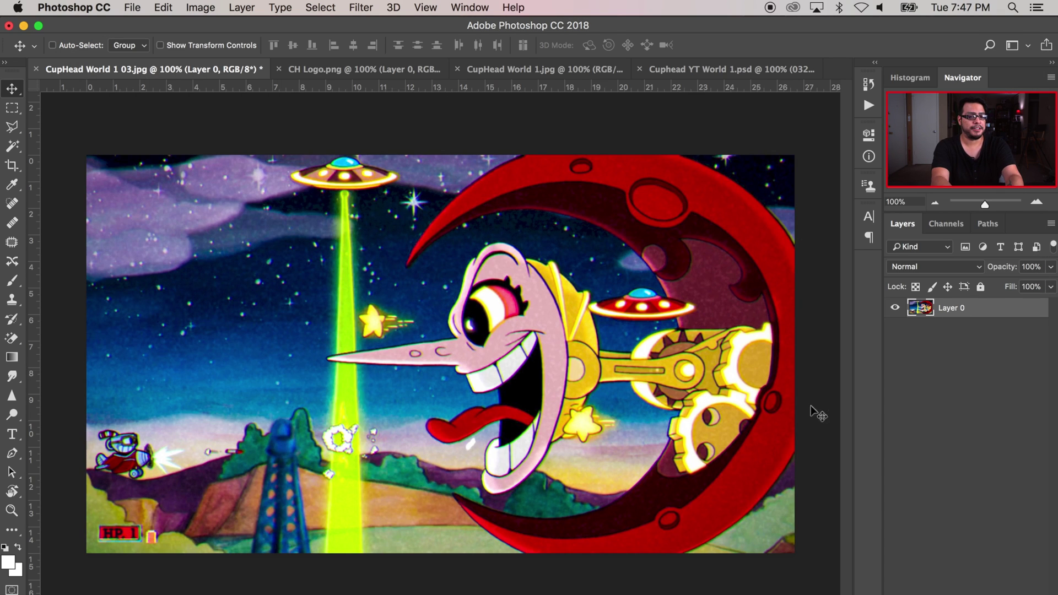
# Copy the Cuphead logo from CH Logo.png into CupHead World 1 03.jpg and place it in the image's upper-left area
pyautogui.click(356, 70)
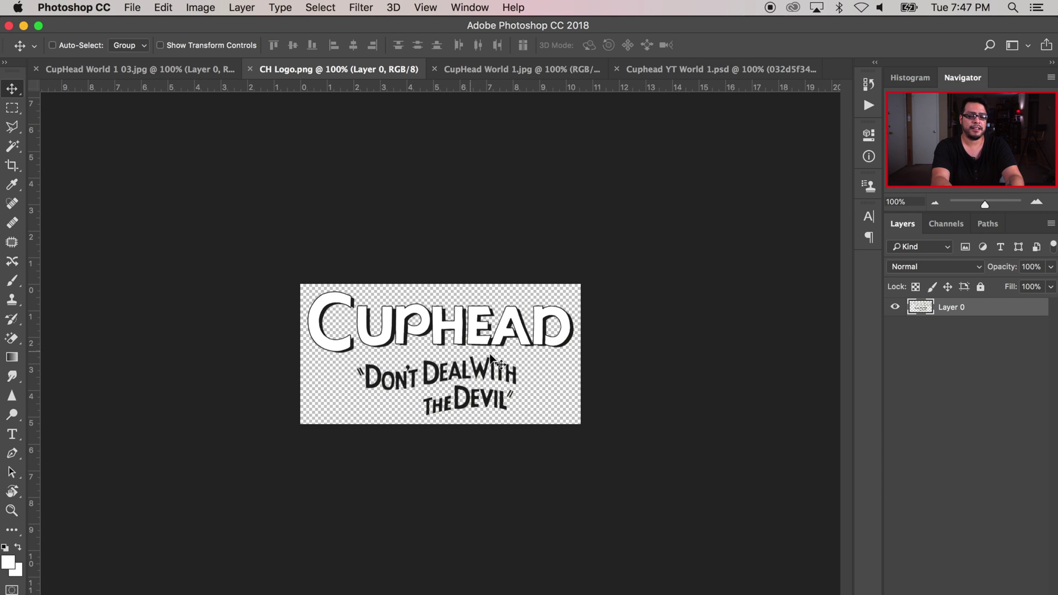
pyautogui.moveTo(462, 337); pyautogui.dragTo(251, 241)
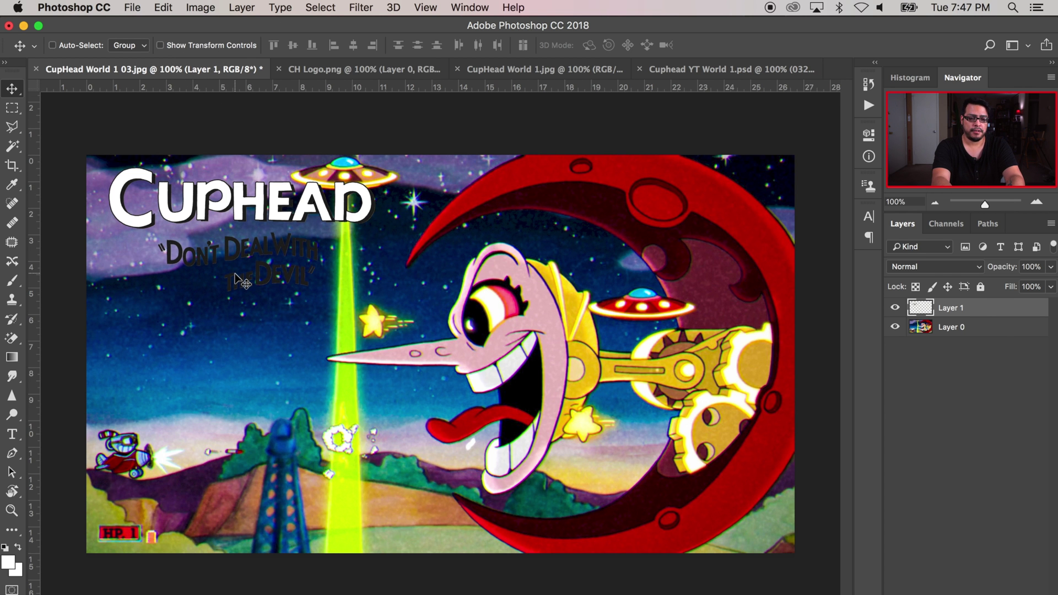
pyautogui.moveTo(241, 281); pyautogui.dragTo(236, 284)
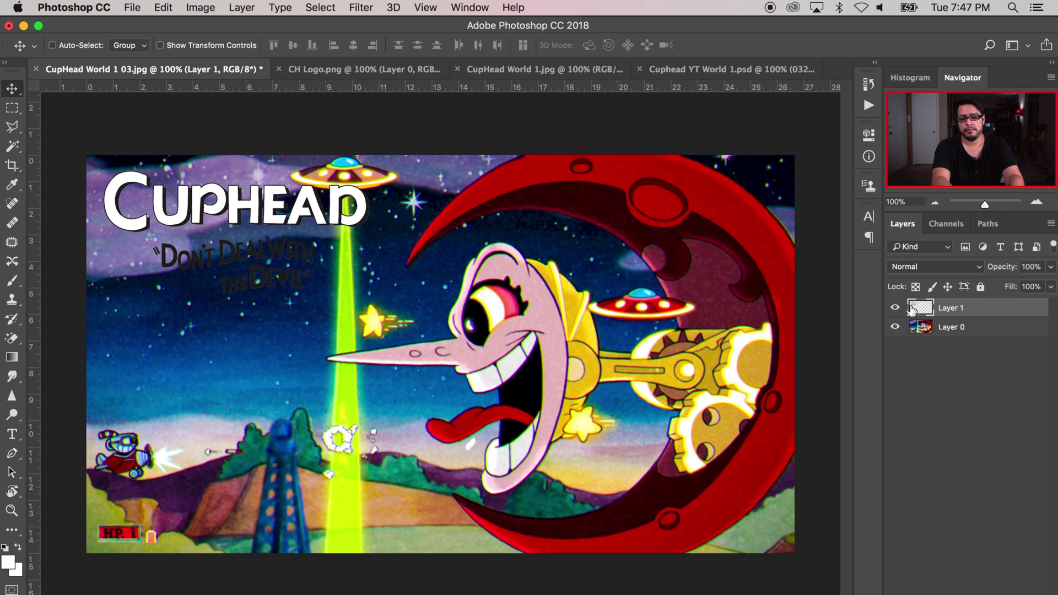
# Add a Stroke layer style to the logo layer and sample its color from the green light beam
pyautogui.doubleClick(986, 313)
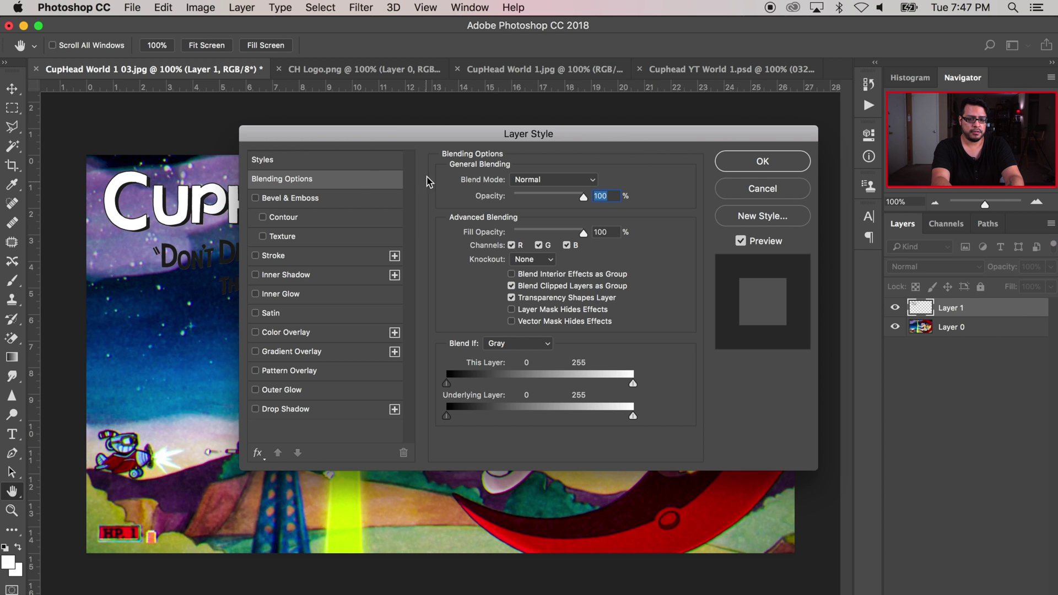
pyautogui.moveTo(433, 140); pyautogui.dragTo(635, 165)
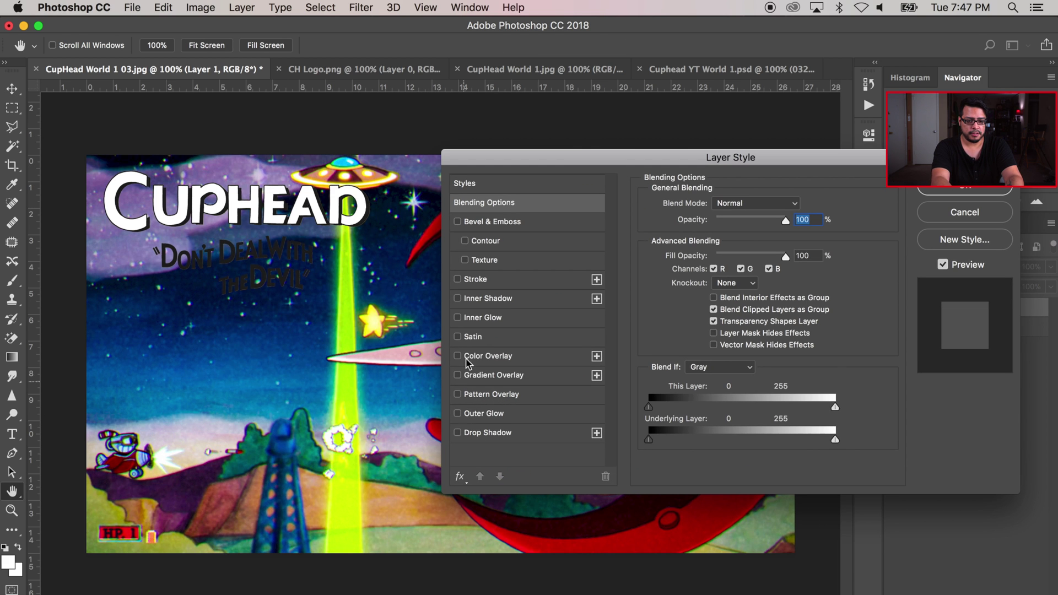
pyautogui.click(459, 281)
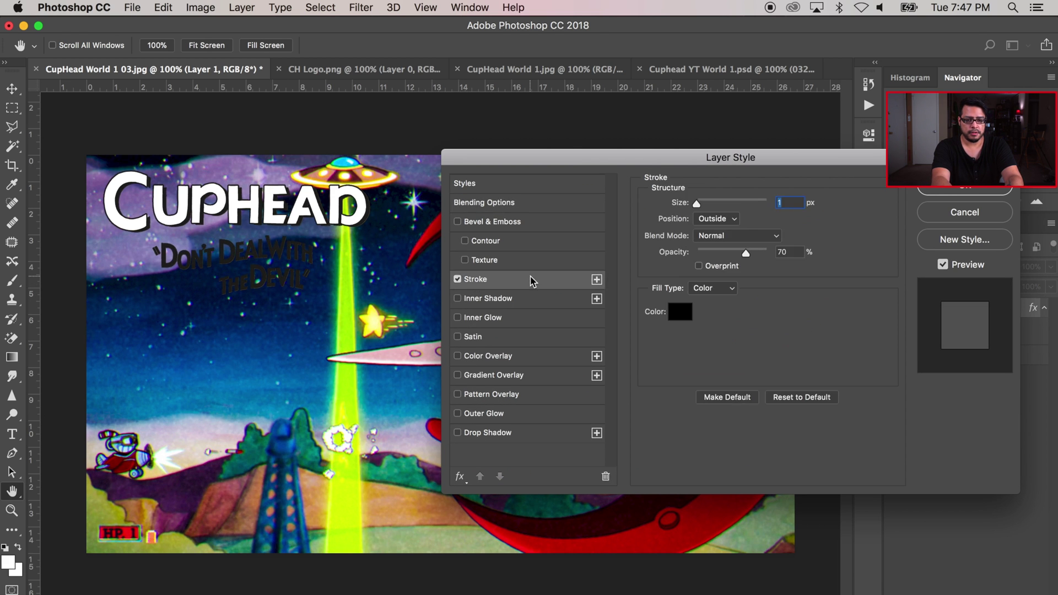
pyautogui.click(681, 313)
pyautogui.moveTo(561, 372); pyautogui.dragTo(548, 356)
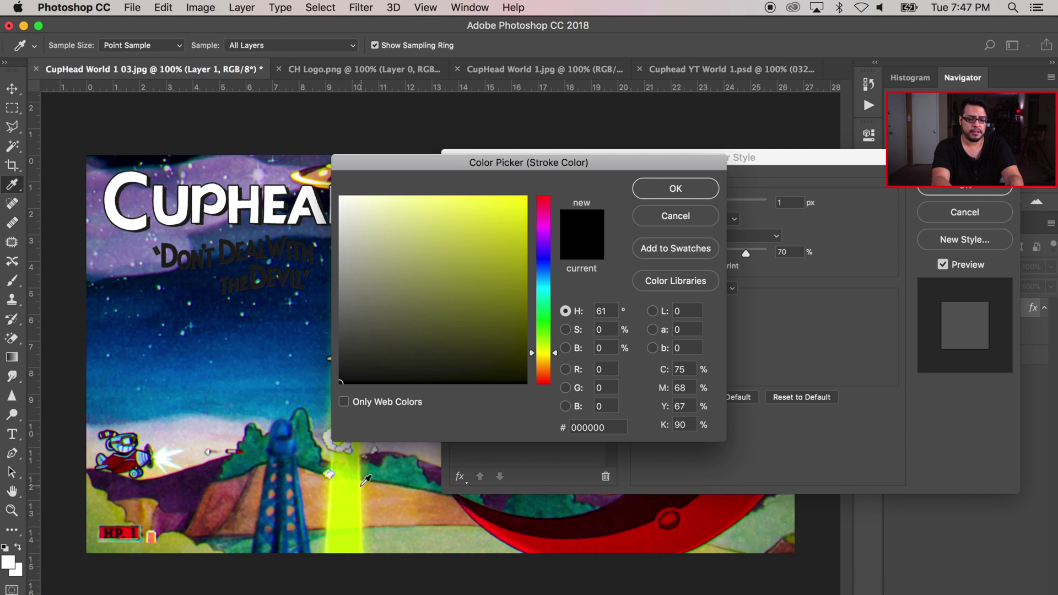
pyautogui.click(362, 485)
pyautogui.click(687, 196)
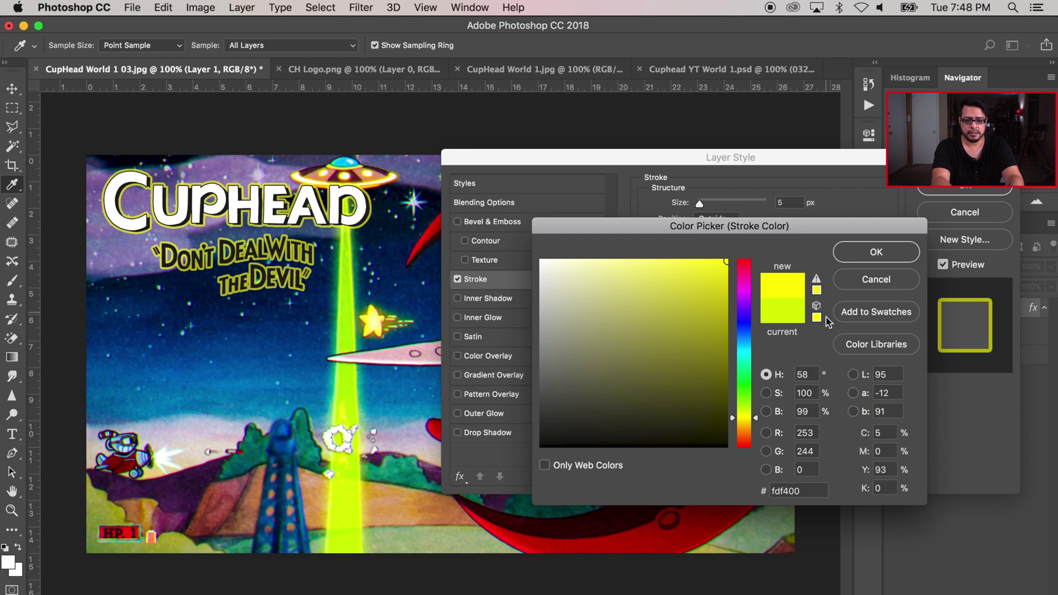
# Change the logo's stroke to yellow with a size of 6 px and 100% opacity
pyautogui.moveTo(757, 421); pyautogui.dragTo(756, 418)
pyautogui.click(876, 252)
pyautogui.moveTo(701, 204); pyautogui.dragTo(702, 205)
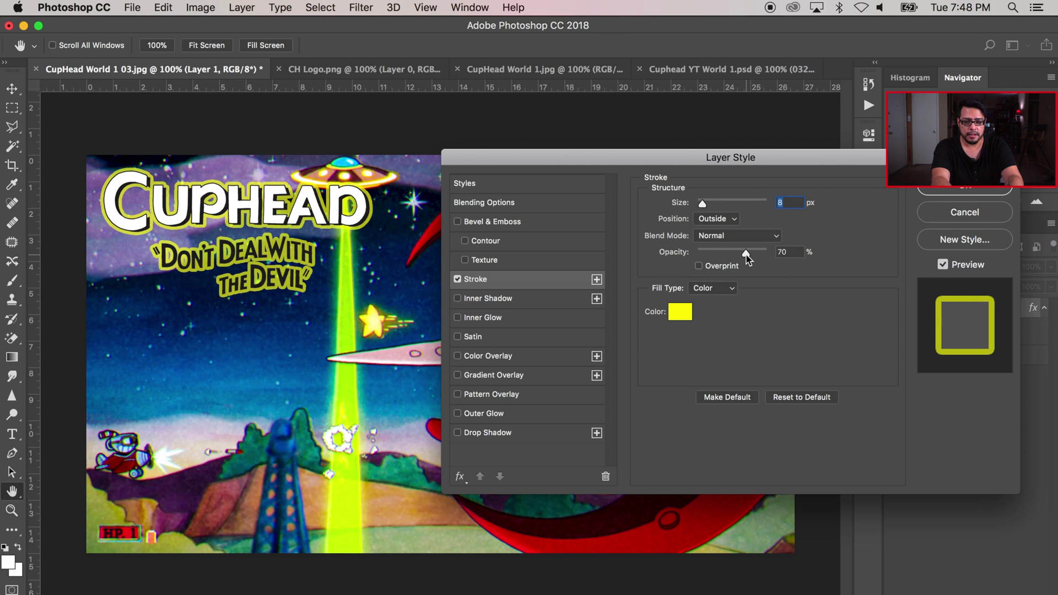
pyautogui.moveTo(747, 255); pyautogui.dragTo(771, 254)
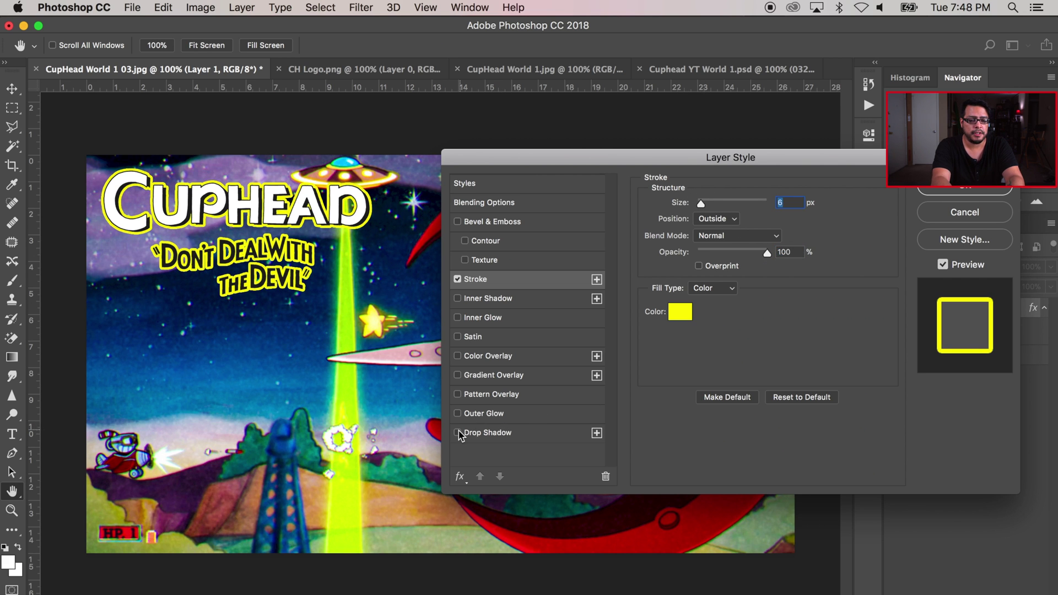
# Add a drop shadow to the logo with a distance of about 19 px and a size of 24 px, and apply the layer style
pyautogui.click(539, 439)
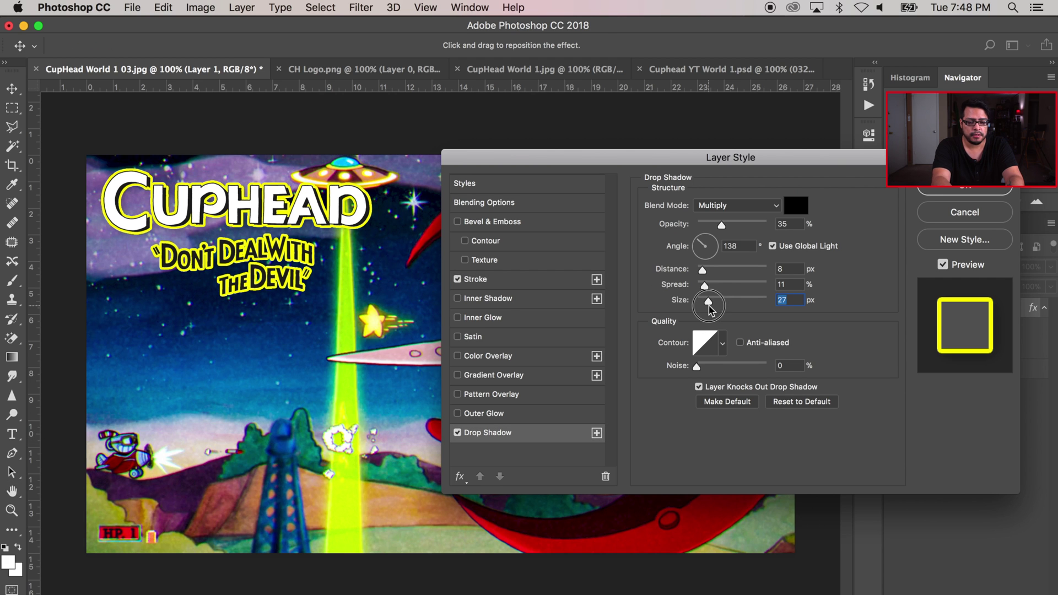
pyautogui.moveTo(704, 276); pyautogui.dragTo(711, 279)
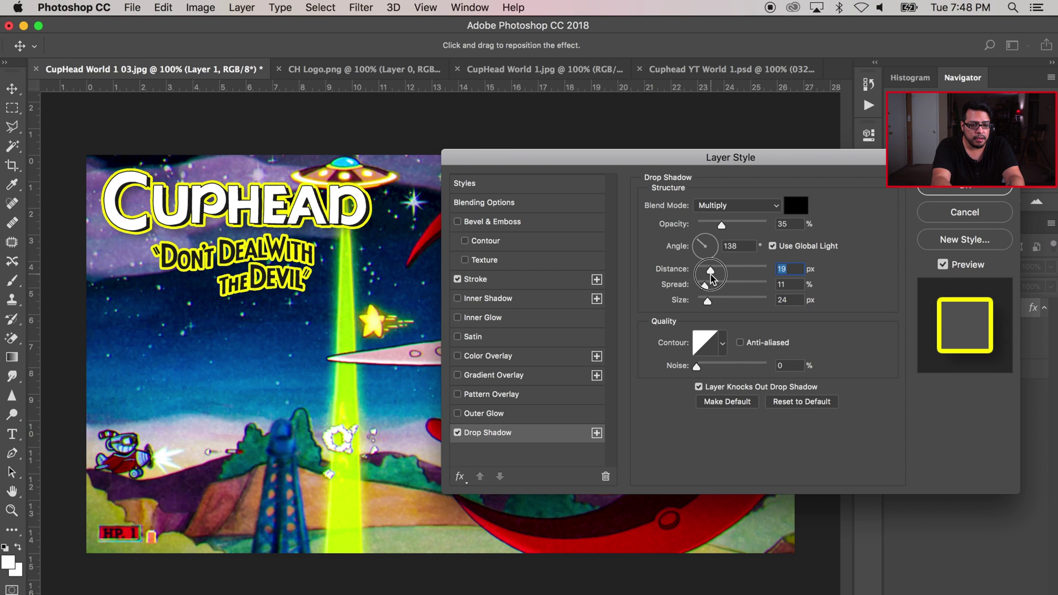
pyautogui.click(943, 188)
# Scale the Cuphead logo down and fit it into the image's upper-left corner
pyautogui.moveTo(281, 209); pyautogui.dragTo(273, 213)
pyautogui.press('cmd+t')
pyautogui.moveTo(365, 303); pyautogui.dragTo(298, 274)
pyautogui.press('Return')
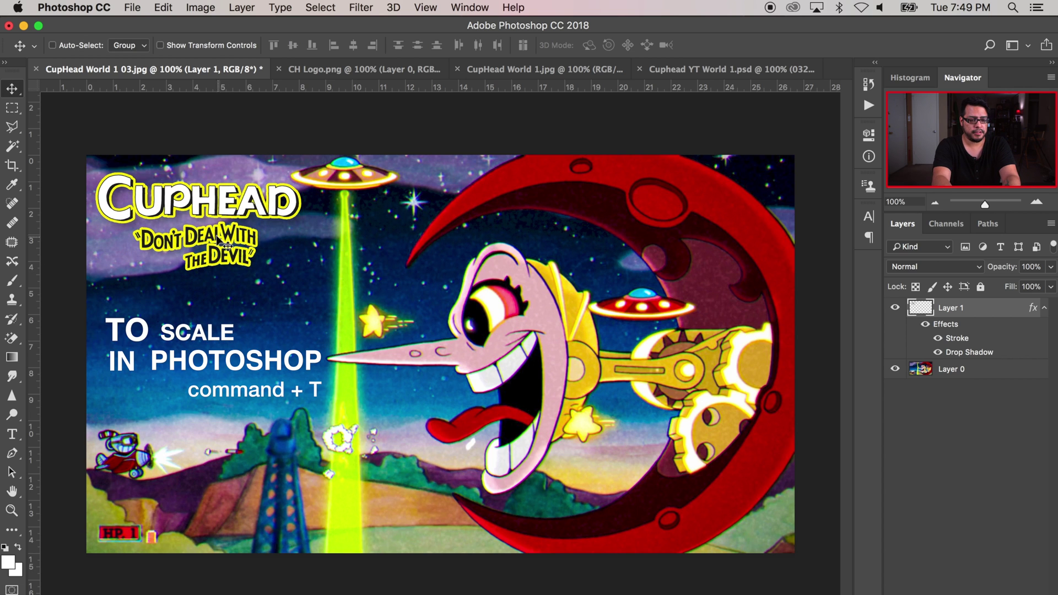
# Enlarge the logo slightly and fine-tune its position, leaving a small margin from the image's upper-left corner
pyautogui.moveTo(218, 236); pyautogui.dragTo(226, 249)
pyautogui.press('super+t')
pyautogui.moveTo(309, 281); pyautogui.dragTo(324, 294)
pyautogui.press('Return')
pyautogui.moveTo(266, 233); pyautogui.dragTo(267, 238)
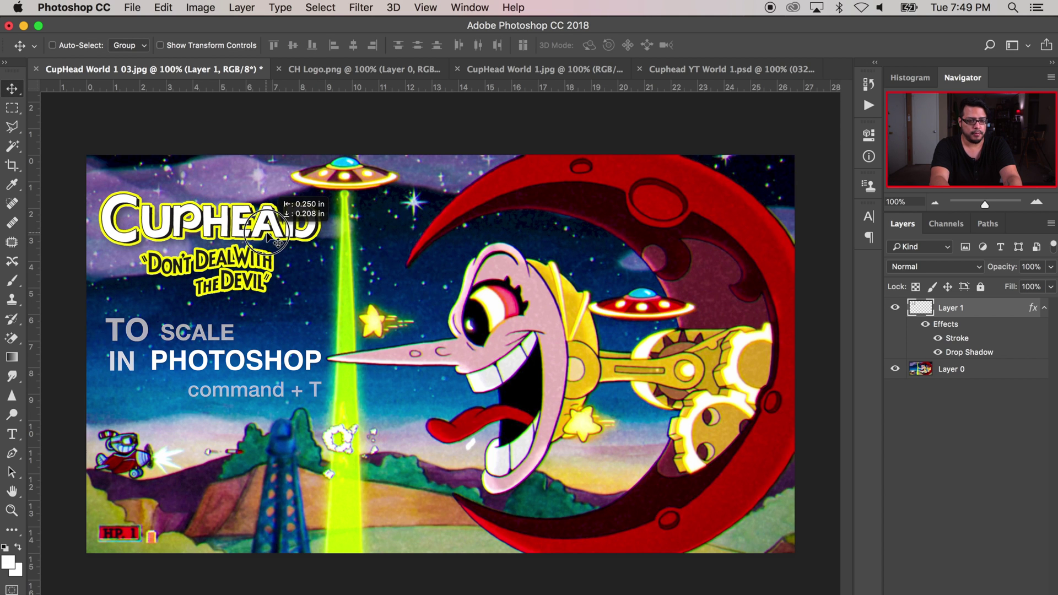
pyautogui.hotkey('shift', 'Up')
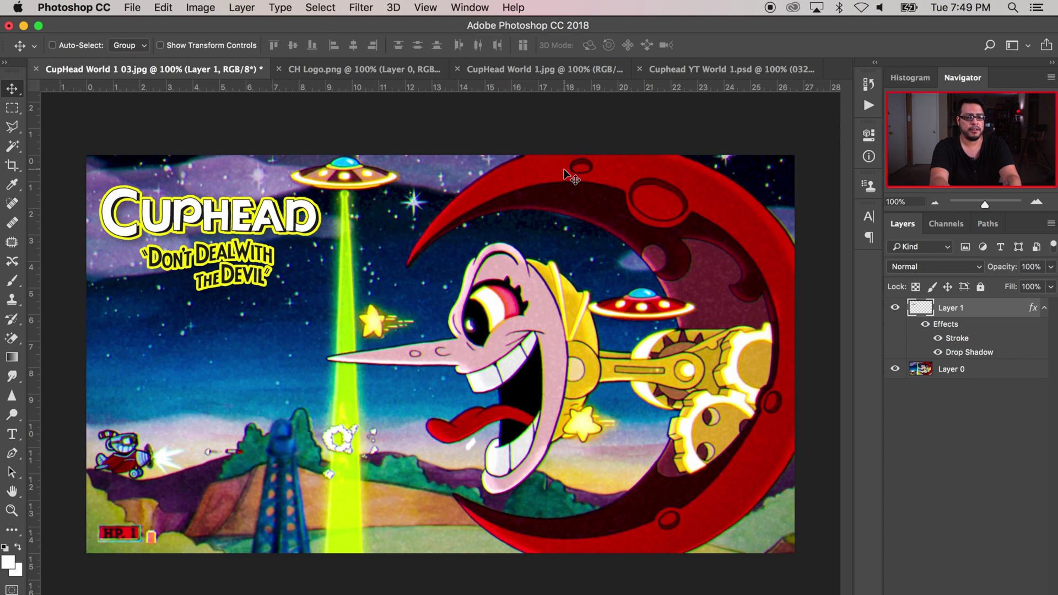
# Bring up the presenter photo CupHead World 1.jpg and unlock its background layer
pyautogui.click(363, 70)
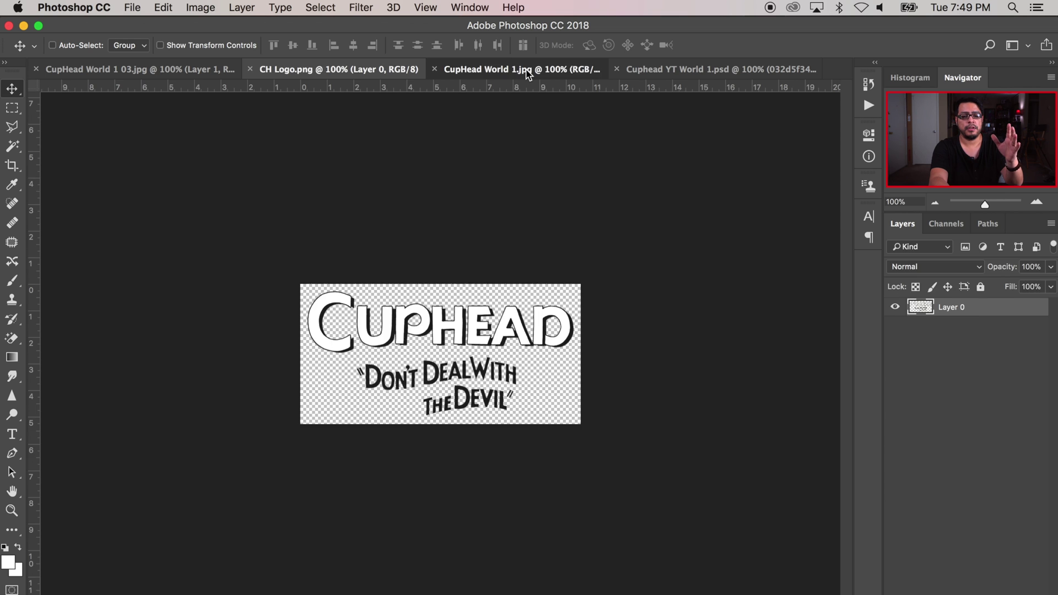
pyautogui.click(528, 75)
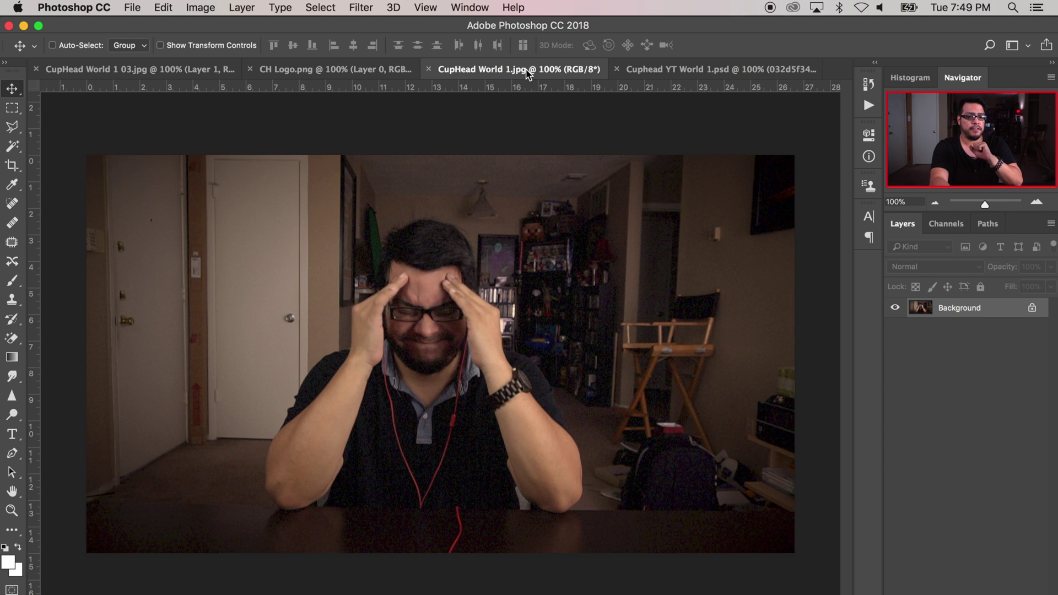
pyautogui.click(1032, 310)
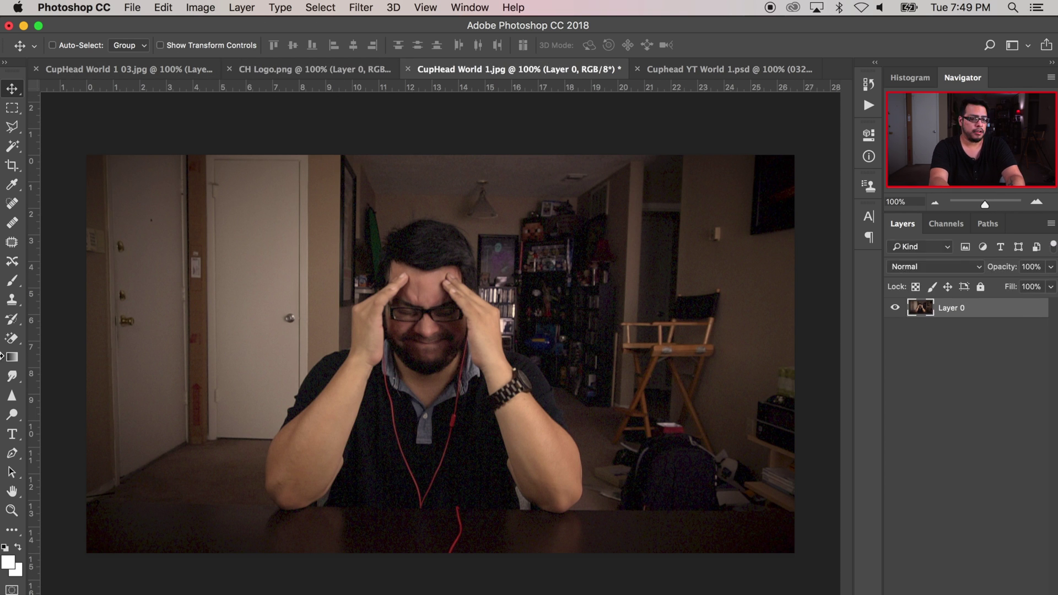
# Start a Polygonal Lasso outline at the shirt's lower edge and trace it around the presenter's elbow on the image's left side
pyautogui.click(13, 128)
pyautogui.moveTo(15, 130); pyautogui.dragTo(87, 154)
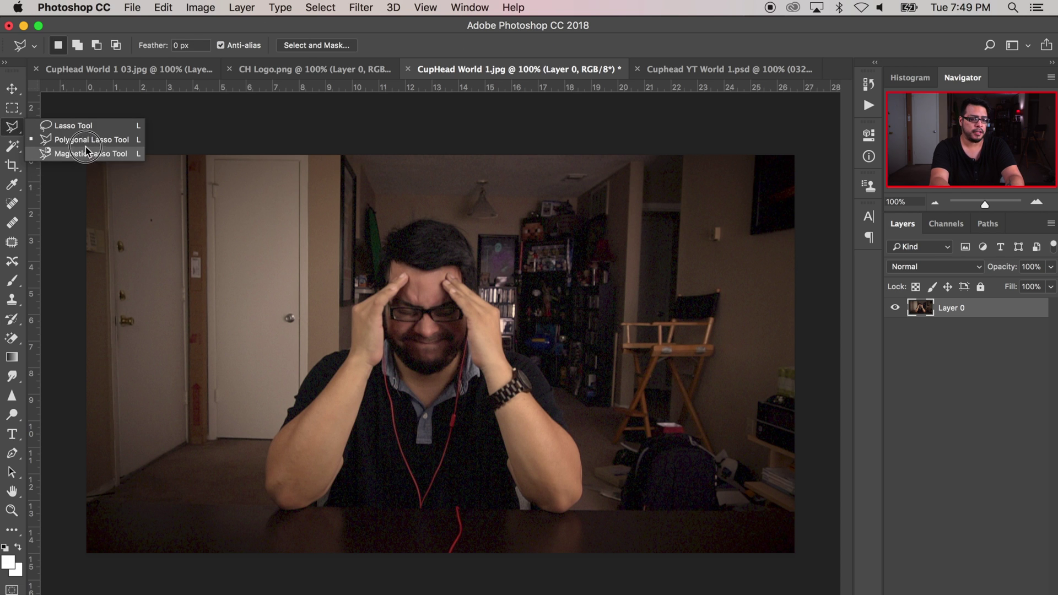
pyautogui.scroll(3, 350, 370)
pyautogui.scroll(2, 346, 458)
pyautogui.scroll(-5, 346, 459)
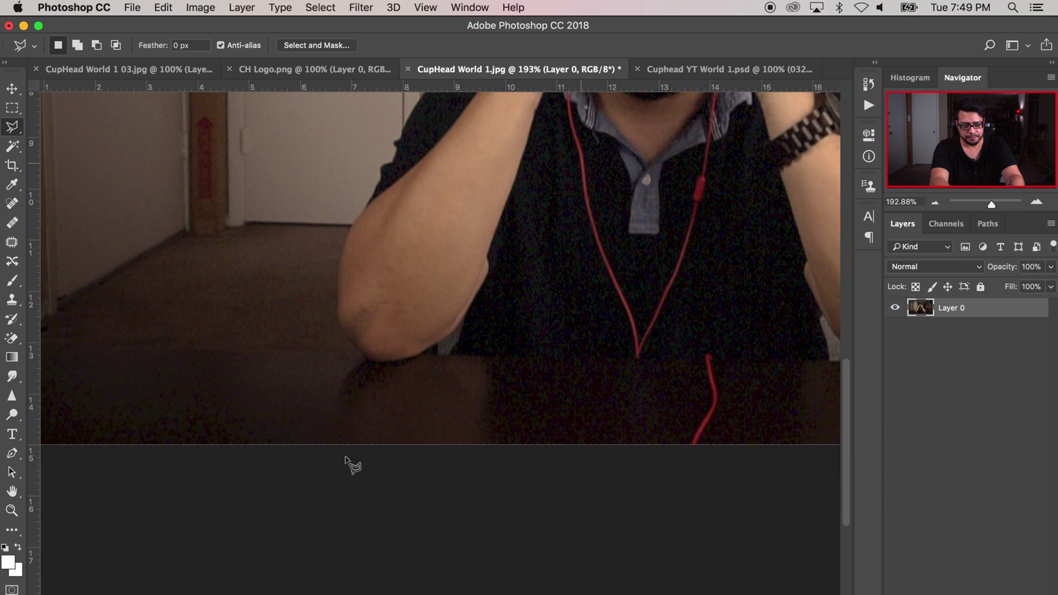
pyautogui.click(473, 355)
pyautogui.click(465, 317)
pyautogui.click(441, 337)
pyautogui.click(418, 355)
pyautogui.click(389, 363)
pyautogui.click(373, 362)
pyautogui.click(350, 343)
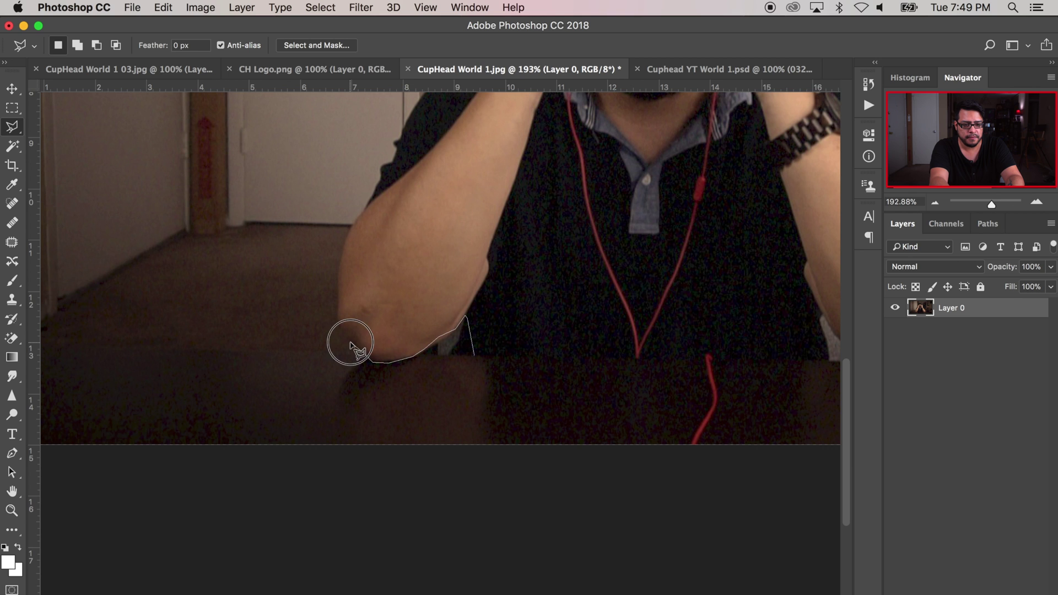
# Continue the lasso outline up the arm, around the head and down the other arm, and close it to select the presenter
pyautogui.click(339, 305)
pyautogui.click(344, 246)
pyautogui.click(357, 224)
pyautogui.click(377, 190)
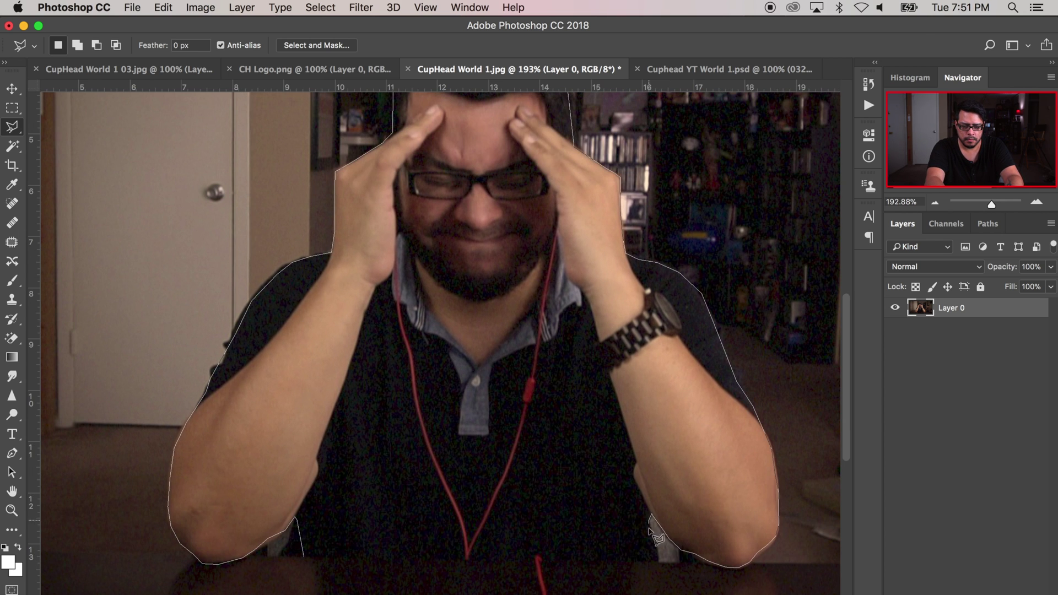
pyautogui.click(306, 562)
pyautogui.press('super+0')
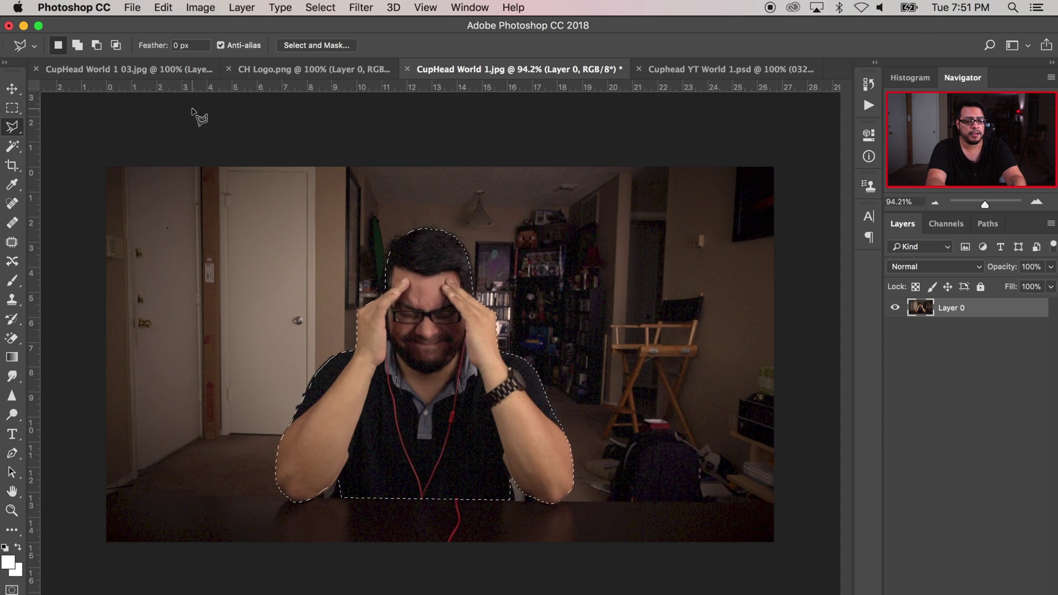
# Bring the selected presenter into CupHead World 1 03.jpg as a new layer and place him below the logo
pyautogui.click(11, 88)
pyautogui.moveTo(430, 264)
pyautogui.mouseDown()
pyautogui.moveTo(349, 236)
pyautogui.moveTo(338, 206)
pyautogui.moveTo(207, 109)
pyautogui.moveTo(174, 69)
pyautogui.moveTo(354, 406)
pyautogui.mouseUp()
pyautogui.moveTo(342, 459); pyautogui.dragTo(269, 349)
# Scale the presenter cut-out down slightly, tilt it a few degrees clockwise, and place it in the image's lower-left corner
pyautogui.hotkey('ctrl', 't')
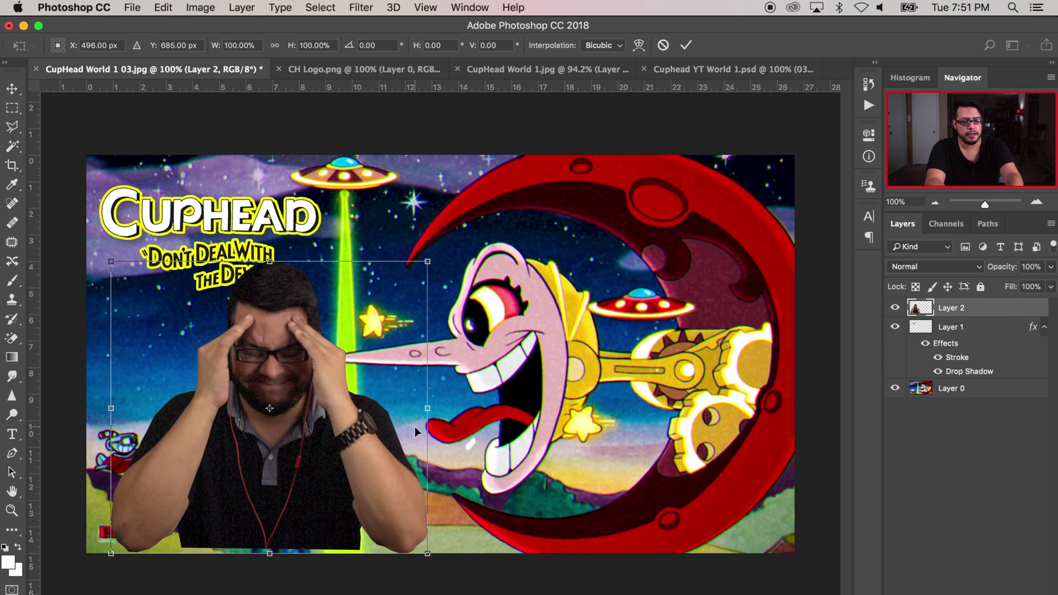
pyautogui.moveTo(436, 261); pyautogui.dragTo(403, 319)
pyautogui.press('Return')
pyautogui.hotkey('ctrl', 't')
pyautogui.moveTo(334, 370); pyautogui.dragTo(312, 390)
pyautogui.press('Escape')
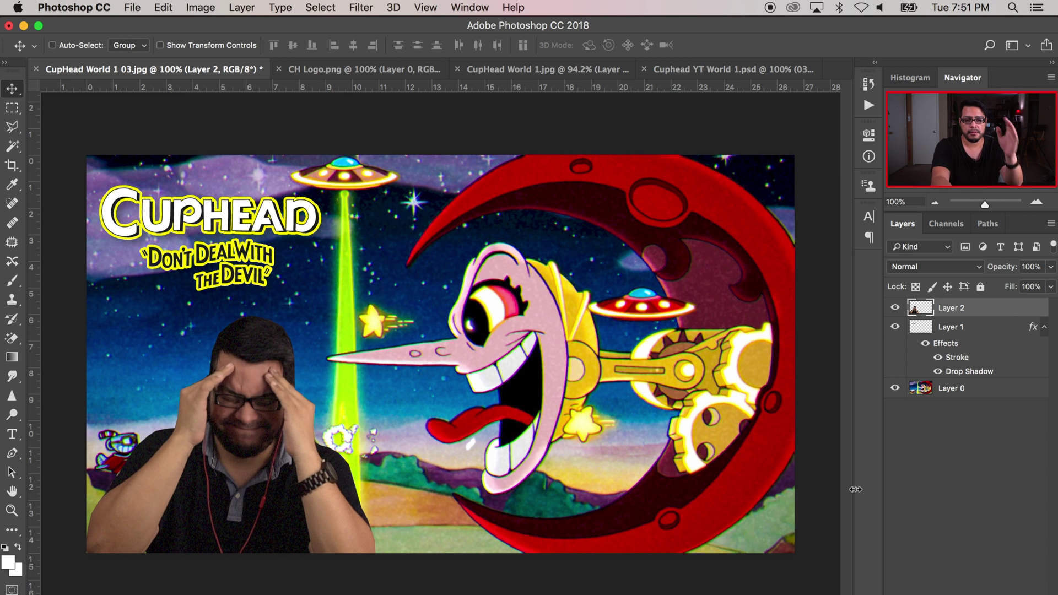
pyautogui.click(361, 8)
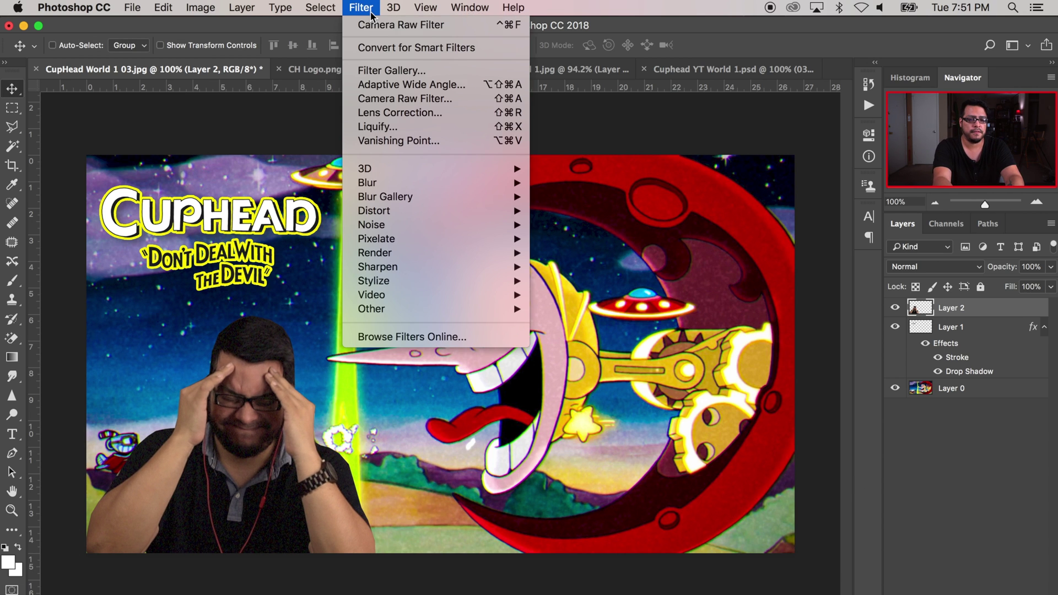
pyautogui.click(392, 97)
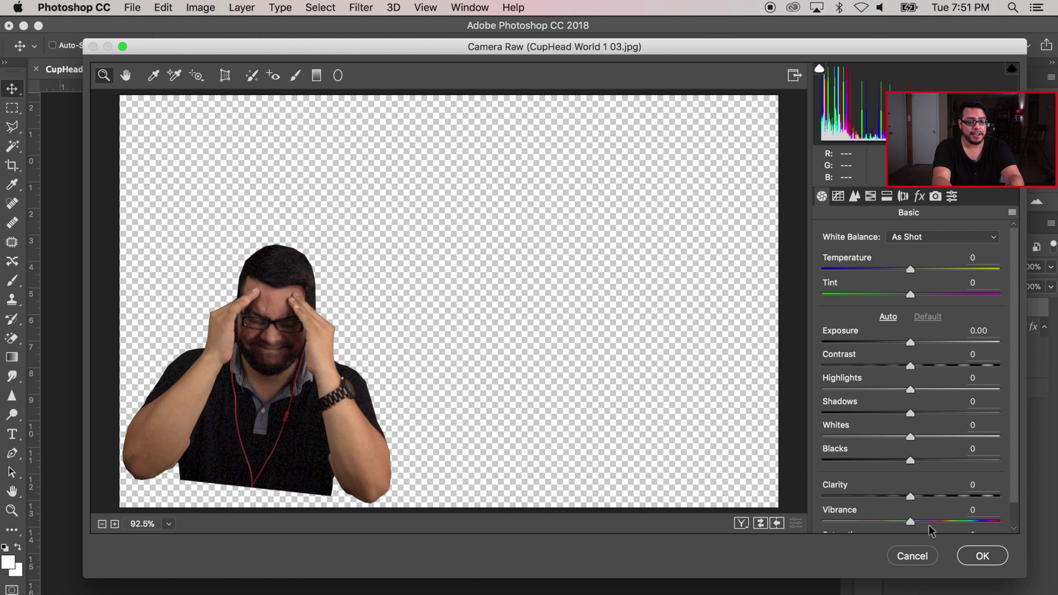
pyautogui.click(904, 557)
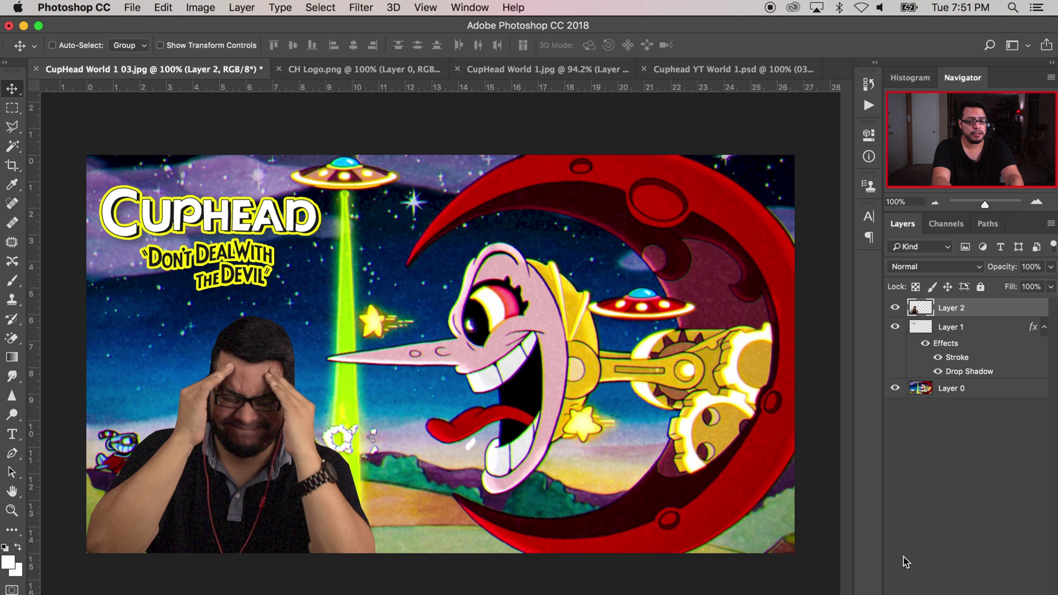
# Tone down the game background on Layer 0 with Camera Raw, setting Vibrance and Saturation to -3
pyautogui.click(967, 390)
pyautogui.click(366, 8)
pyautogui.click(384, 98)
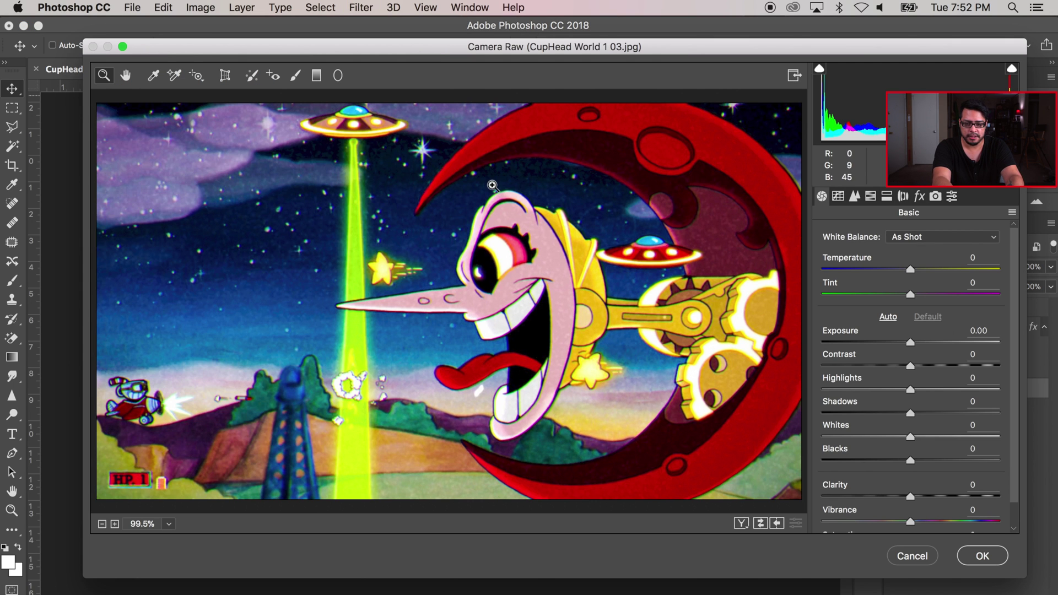
pyautogui.scroll(-1, 909, 478)
pyautogui.moveTo(911, 498)
pyautogui.mouseDown()
pyautogui.moveTo(887, 497)
pyautogui.moveTo(907, 504)
pyautogui.mouseUp()
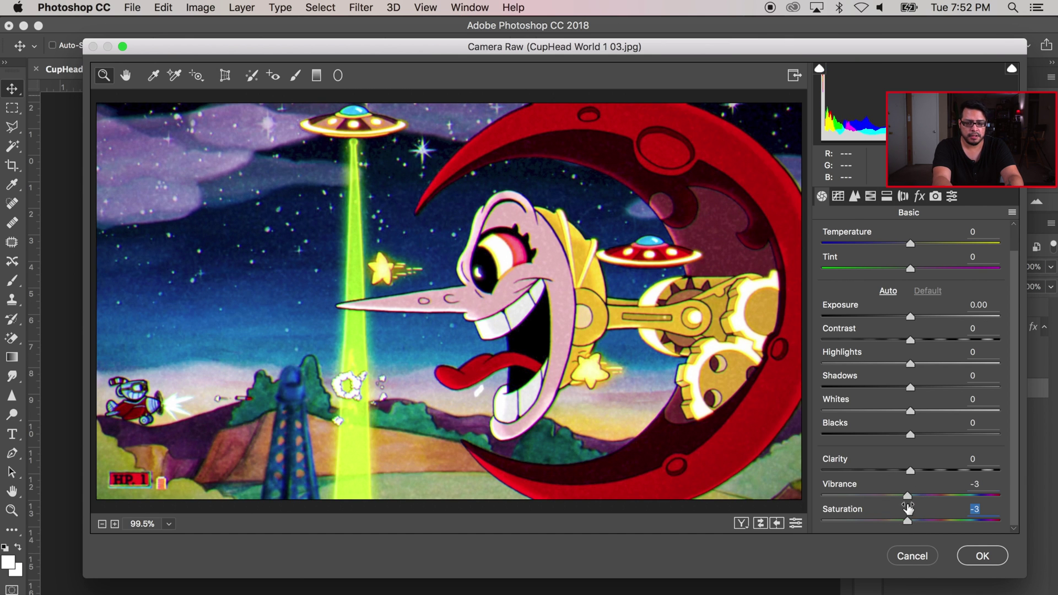
pyautogui.click(977, 557)
# Brighten the presenter on Layer 2 with Camera Raw: Exposure +0.40, Contrast +18, Shadows +38 and Saturation -1
pyautogui.click(994, 314)
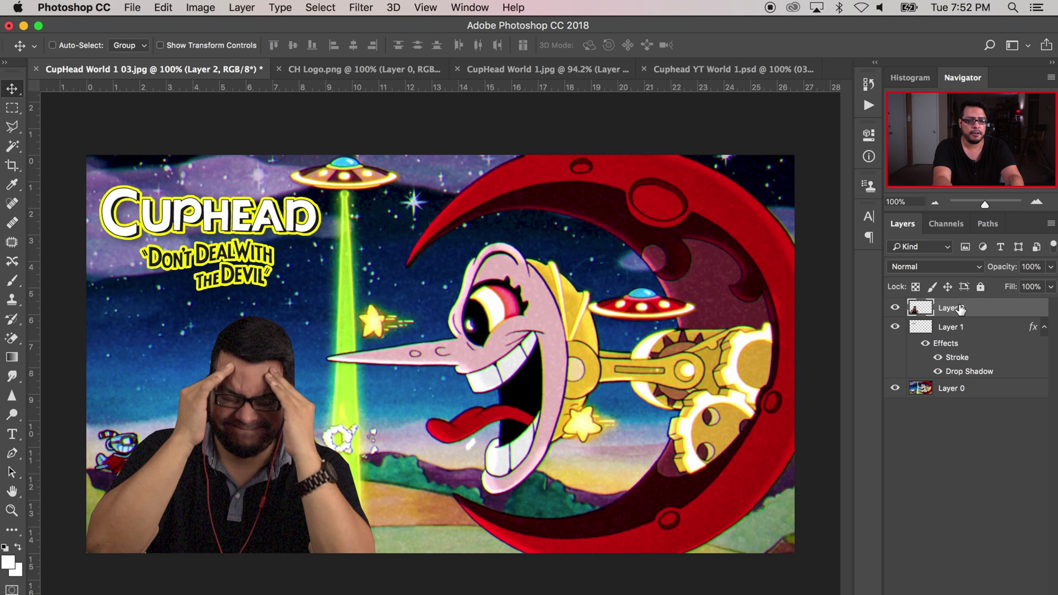
pyautogui.click(359, 7)
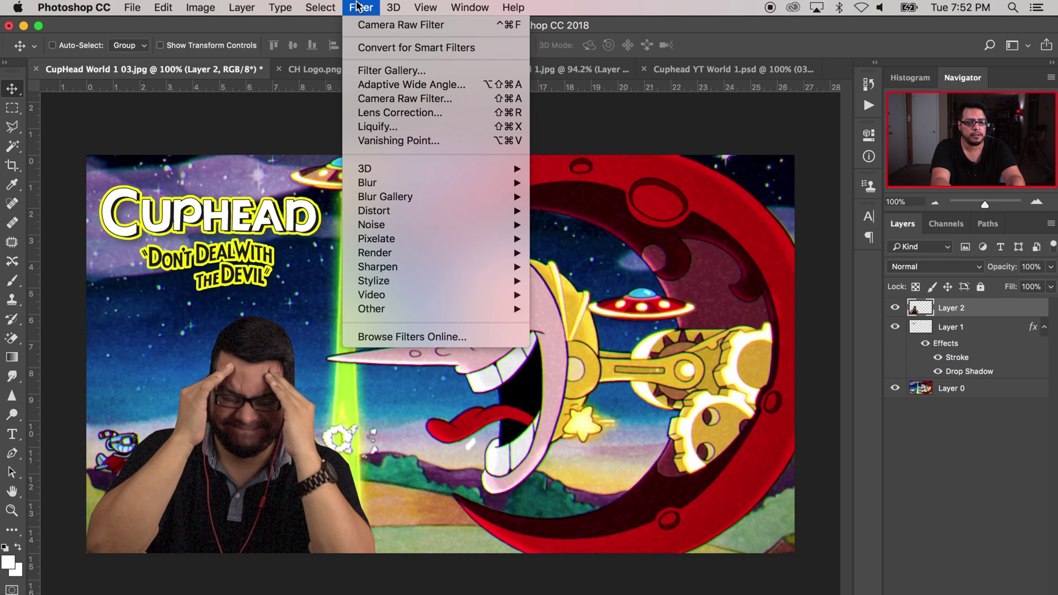
pyautogui.click(394, 99)
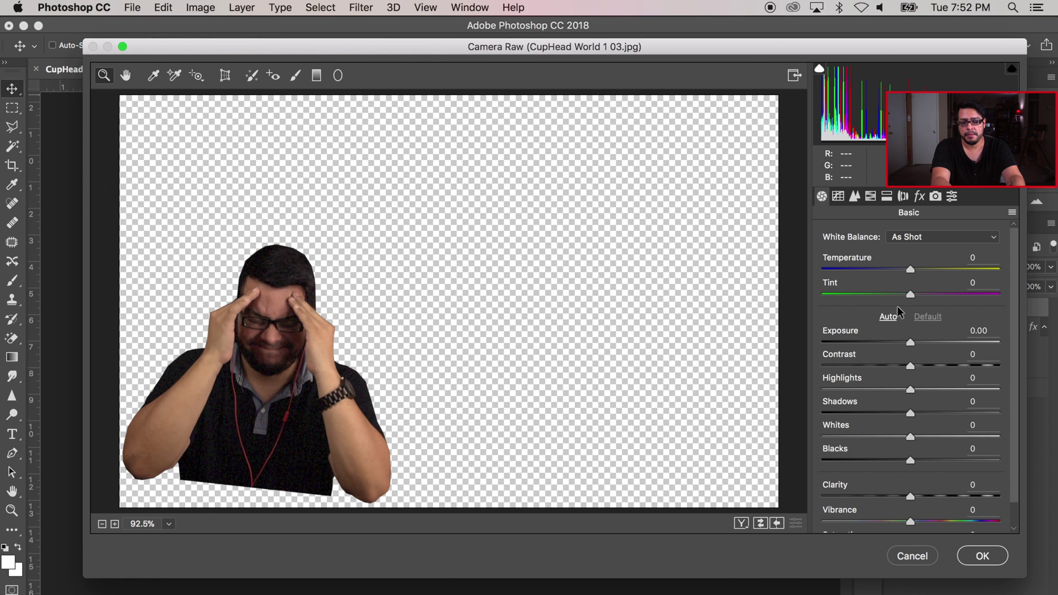
pyautogui.moveTo(911, 413); pyautogui.dragTo(894, 390)
pyautogui.moveTo(910, 342); pyautogui.dragTo(922, 342)
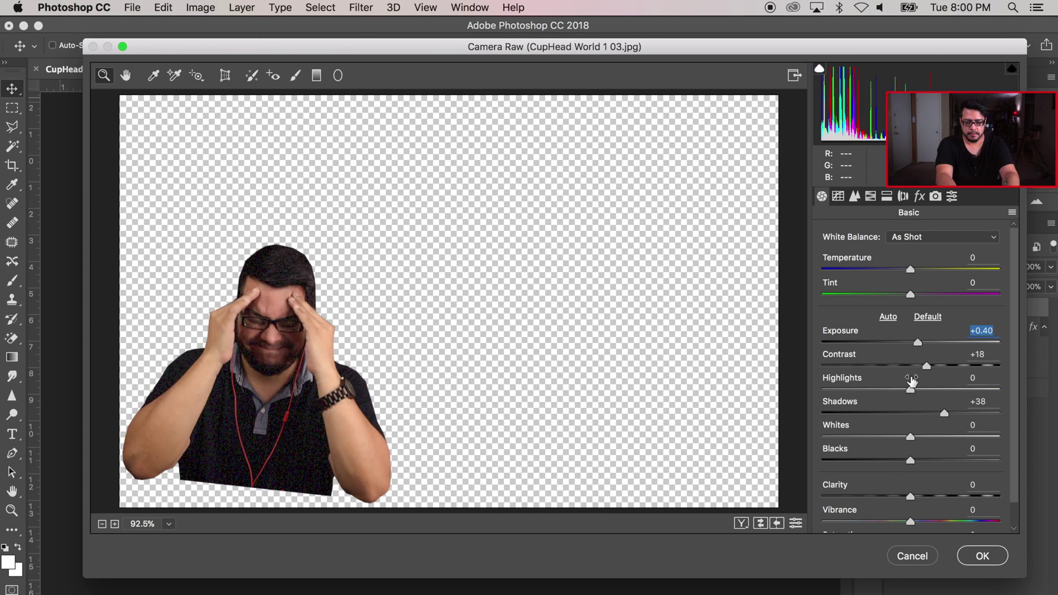
pyautogui.scroll(-1, 912, 380)
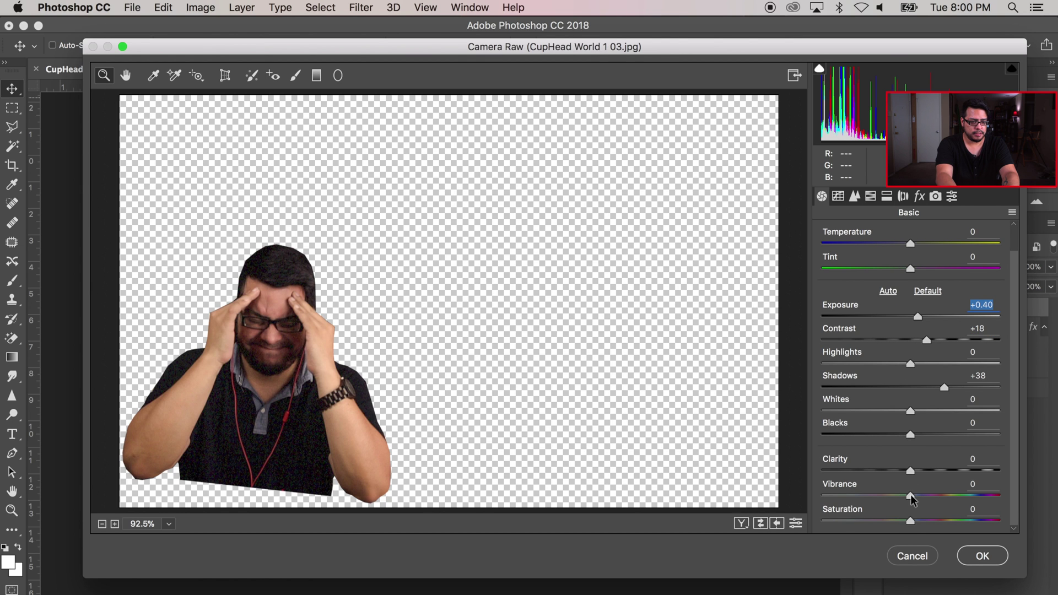
pyautogui.moveTo(912, 521); pyautogui.dragTo(910, 521)
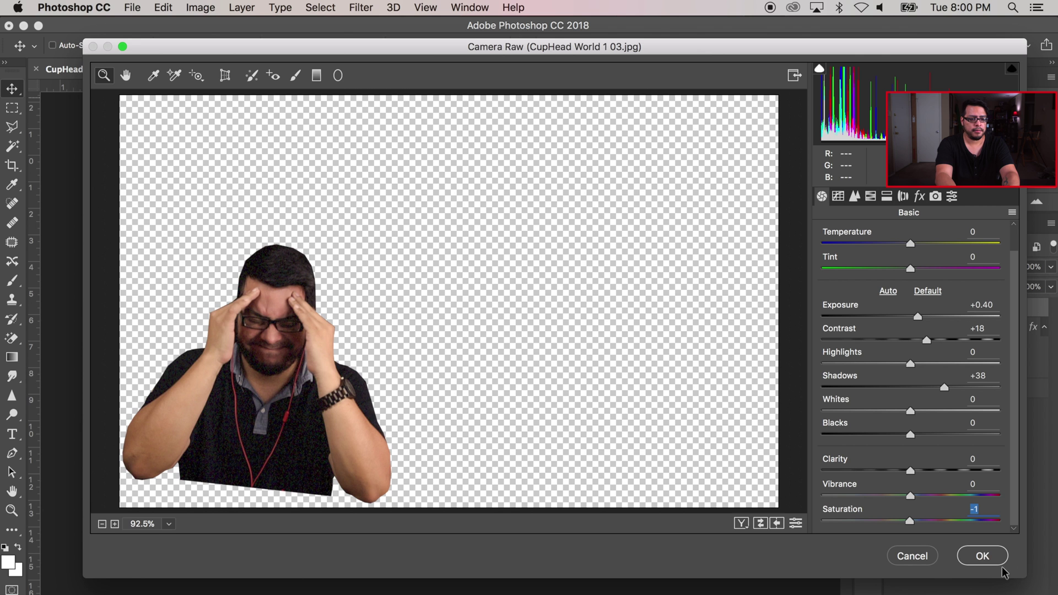
pyautogui.click(984, 558)
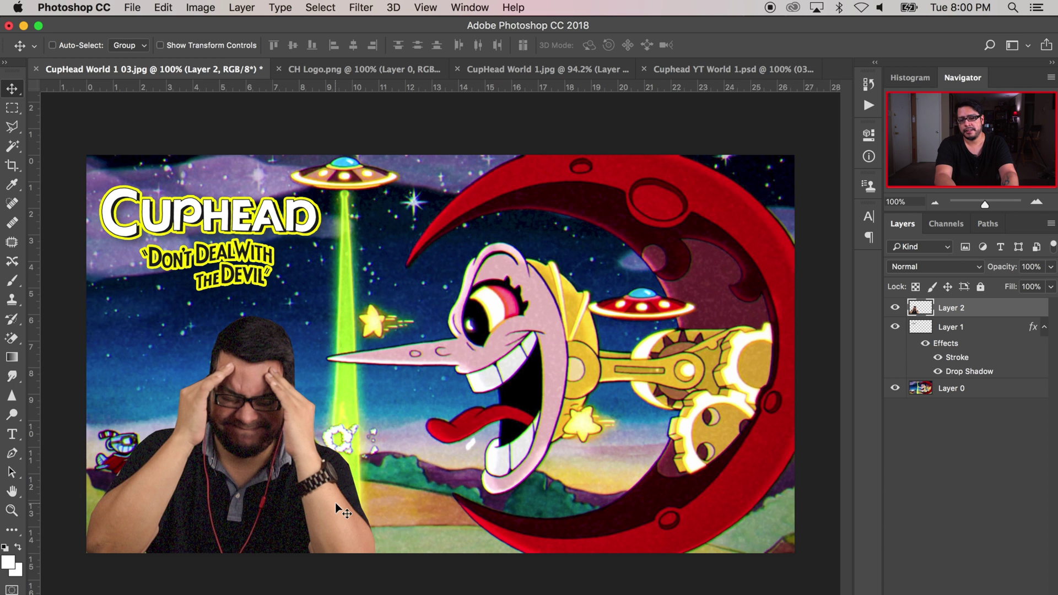
pyautogui.doubleClick(992, 320)
pyautogui.moveTo(557, 159); pyautogui.dragTo(504, 114)
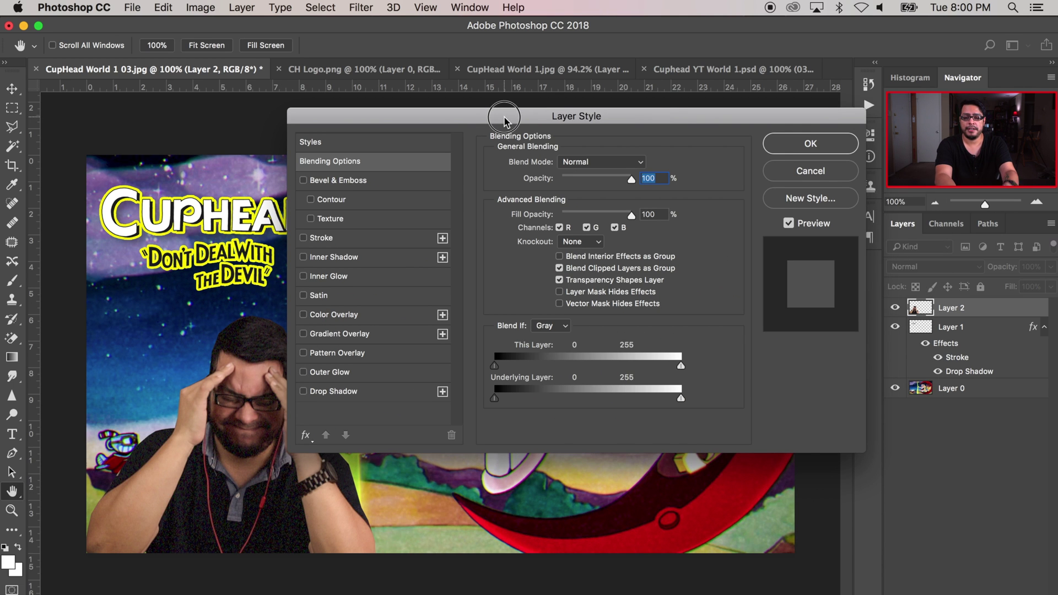
pyautogui.click(792, 175)
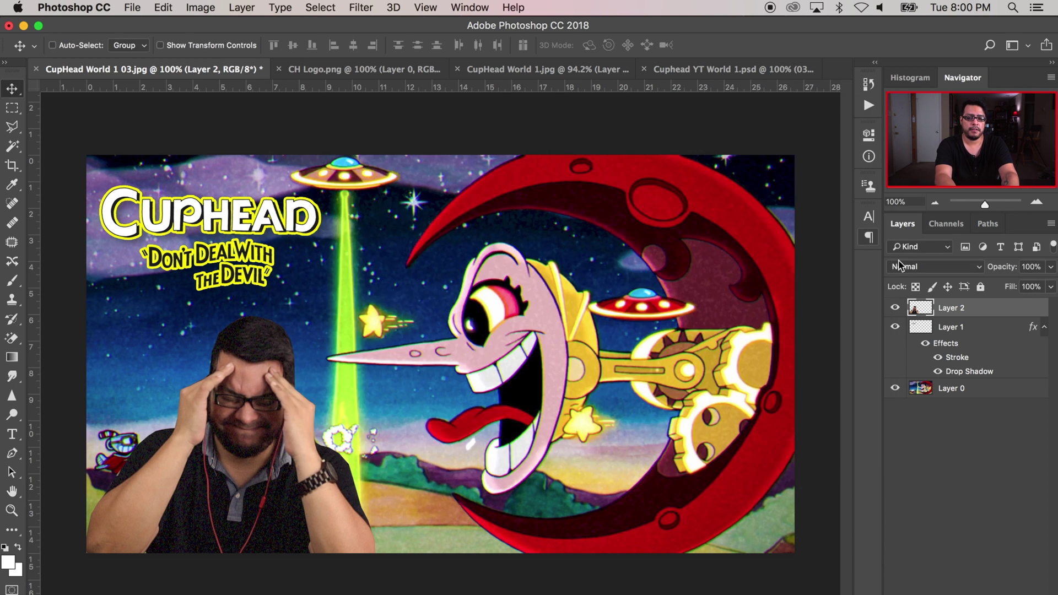
# Add a Stroke layer style to the presenter cut-out on Layer 2 and show its settings
pyautogui.doubleClick(991, 310)
pyautogui.moveTo(643, 120); pyautogui.dragTo(776, 73)
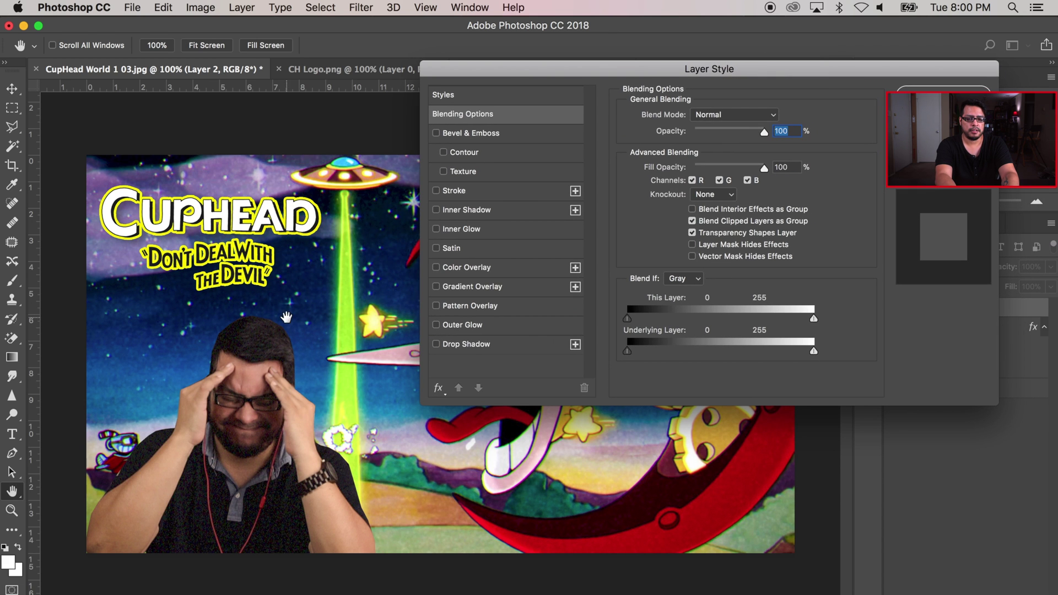
pyautogui.click(436, 191)
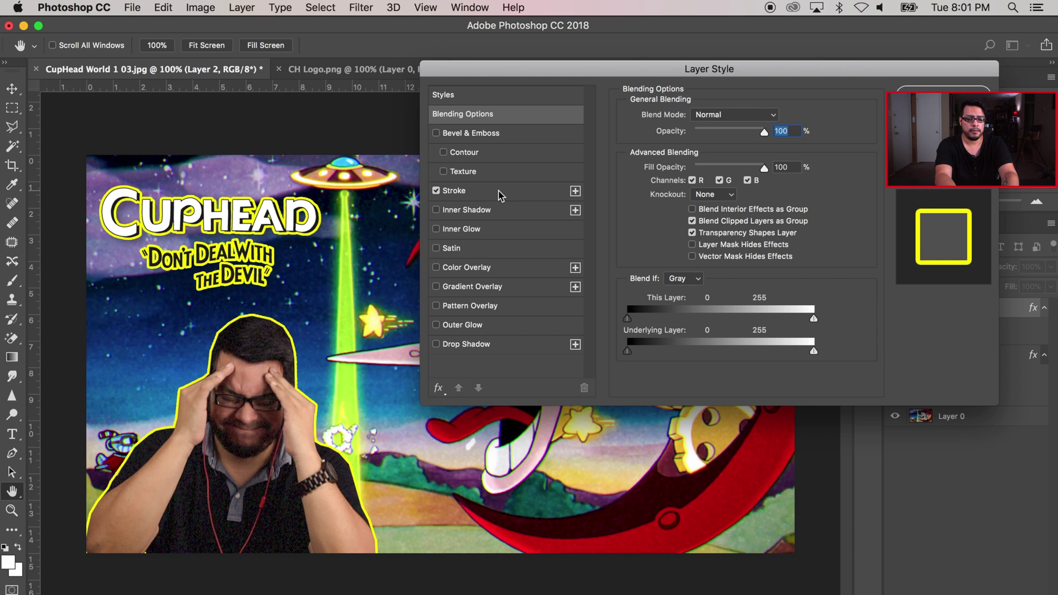
pyautogui.click(436, 191)
pyautogui.click(436, 191)
pyautogui.click(482, 188)
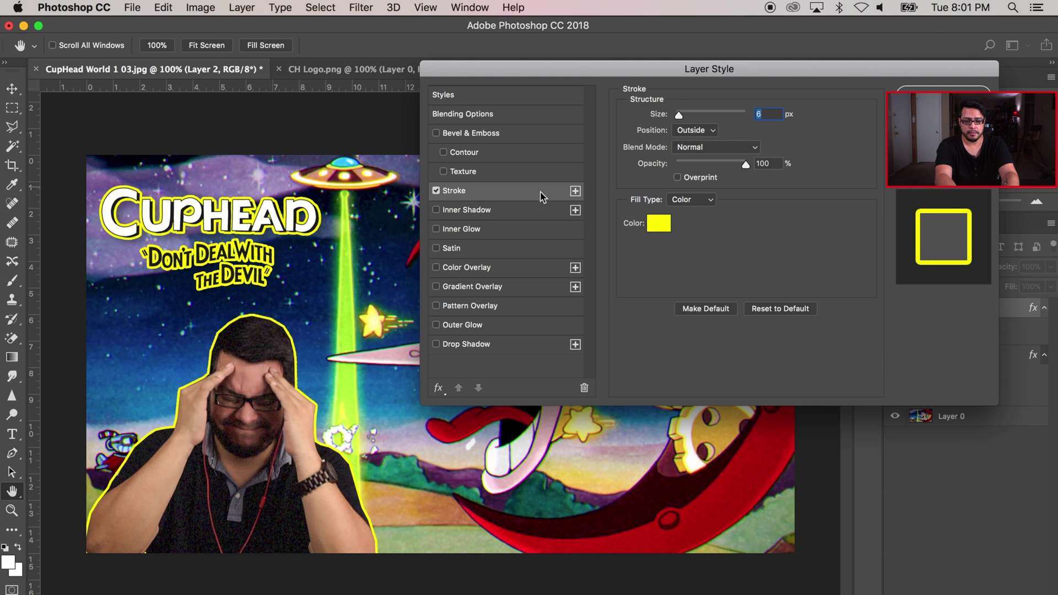
# Set the presenter's stroke to a golden yellow around #fdd600 with a size of 9 px, and apply the style
pyautogui.click(659, 223)
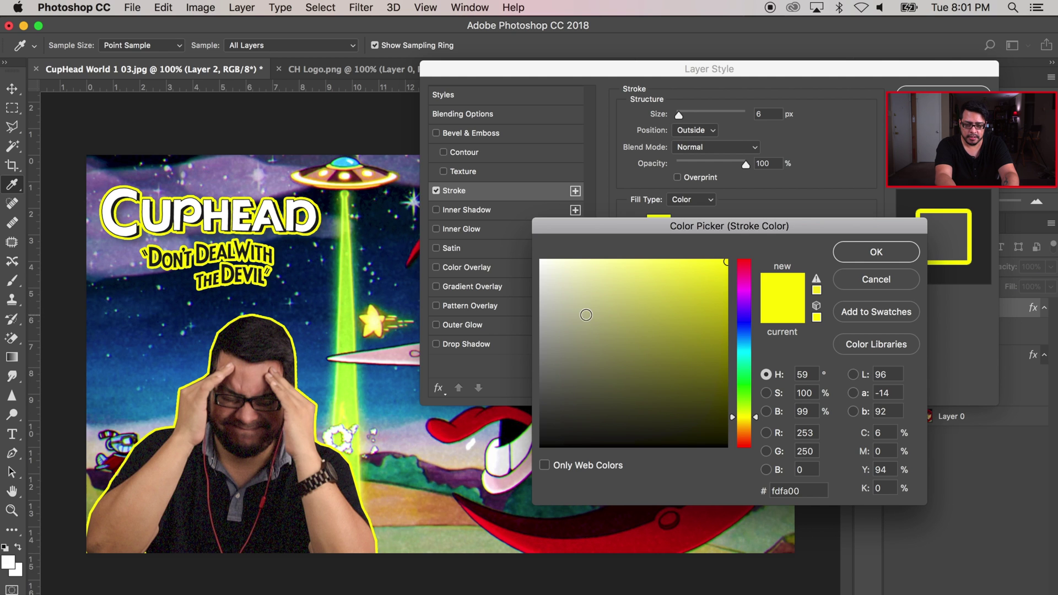
pyautogui.moveTo(756, 421); pyautogui.dragTo(757, 425)
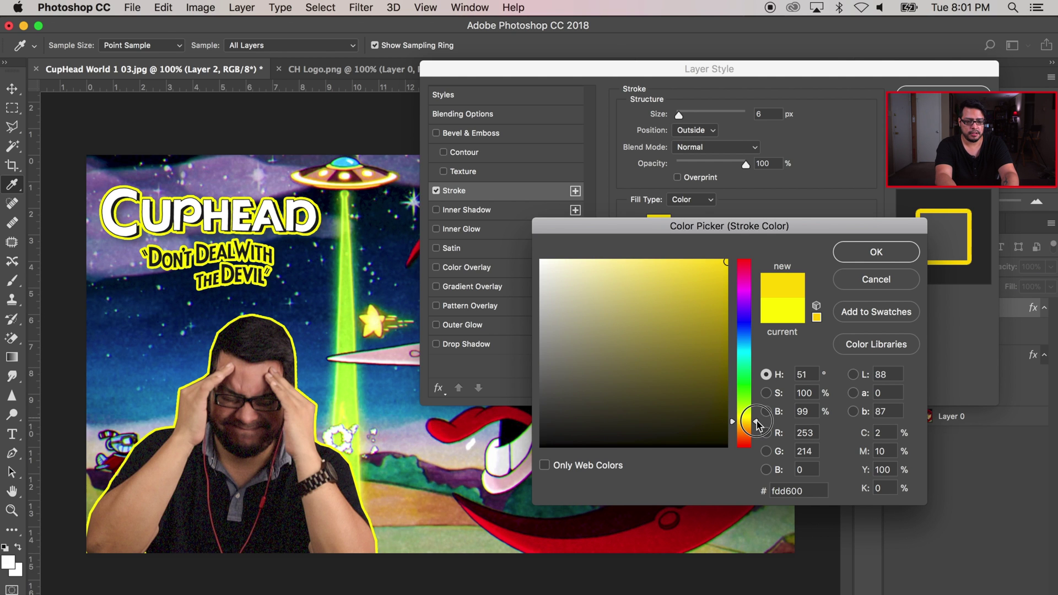
pyautogui.click(882, 253)
pyautogui.moveTo(679, 116); pyautogui.dragTo(683, 119)
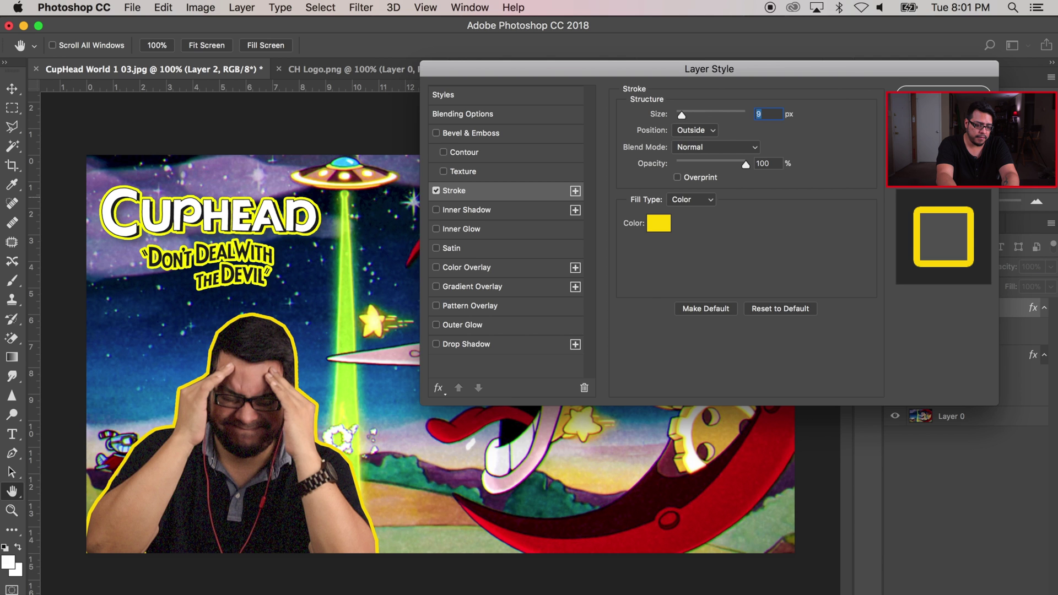
pyautogui.press('Return')
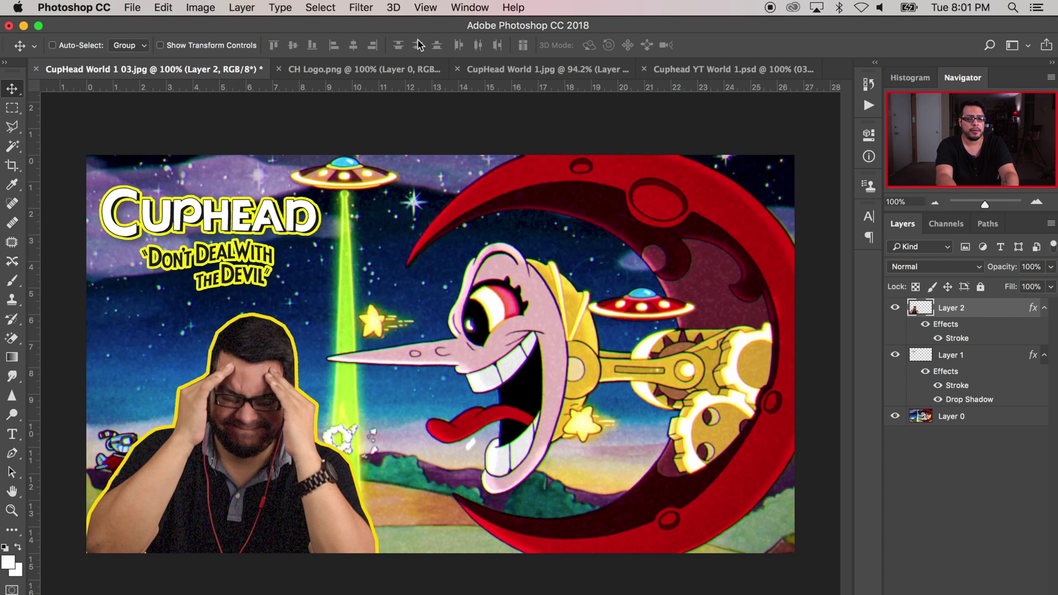
# Smooth the cut-out's rough edges around the hair in Liquify, using the Forward Warp tool with a brush size of 25
pyautogui.click(361, 8)
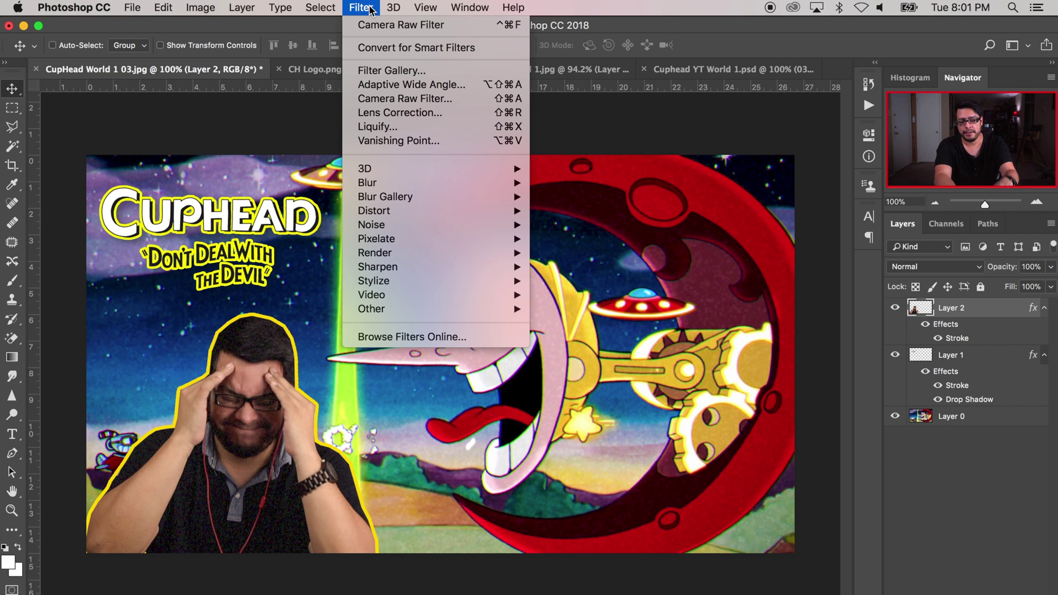
pyautogui.click(398, 127)
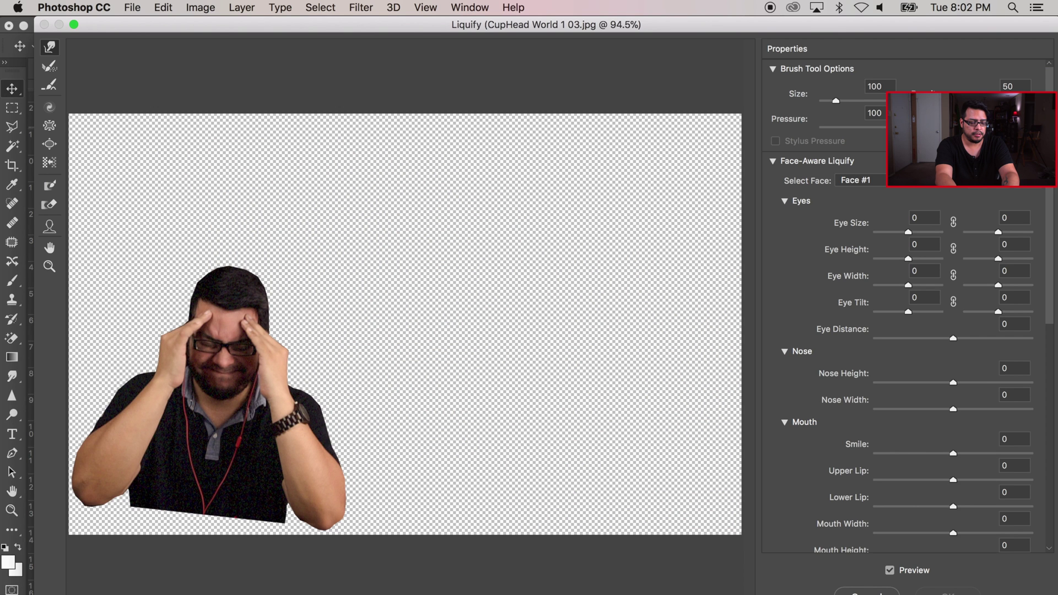
pyautogui.press('super+equal')
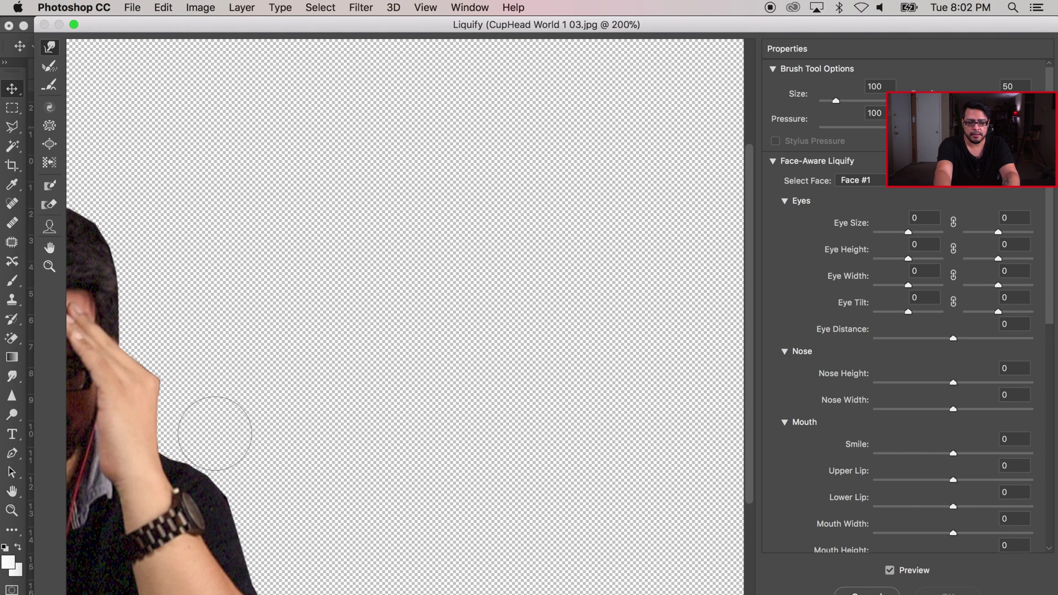
pyautogui.hscroll(-5, 215, 433)
pyautogui.press('[')
pyautogui.press('[')
pyautogui.press('[')
pyautogui.press('[')
pyautogui.press('[')
pyautogui.press('[')
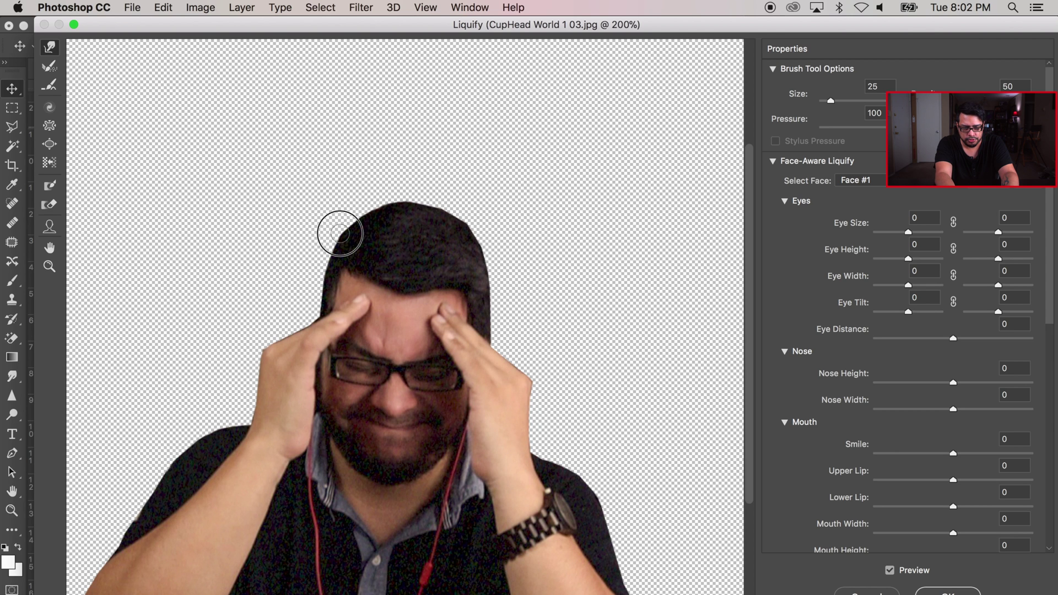
pyautogui.scroll(-5, 500, 301)
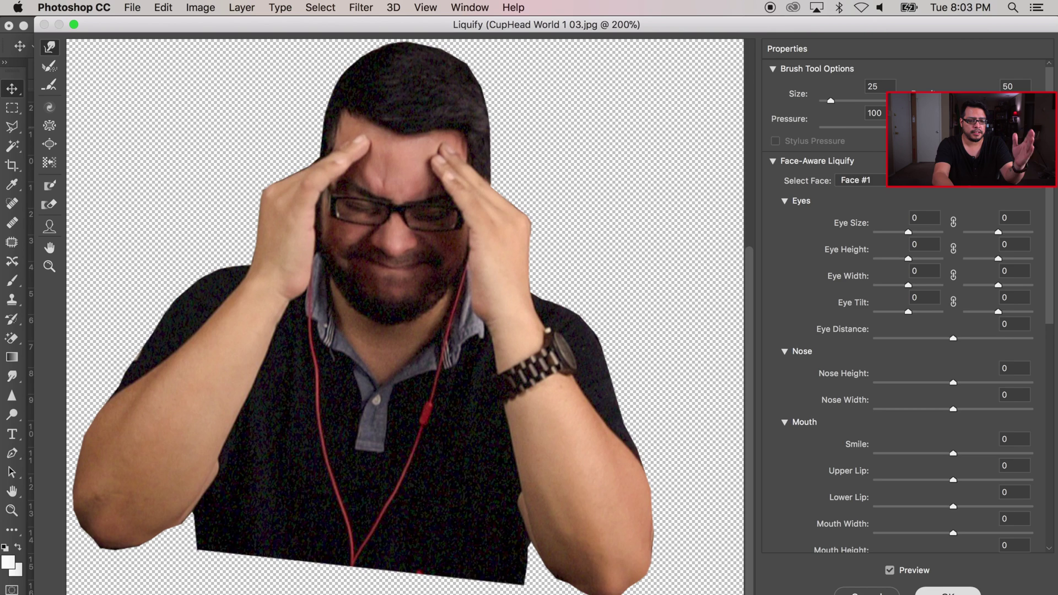
pyautogui.click(948, 593)
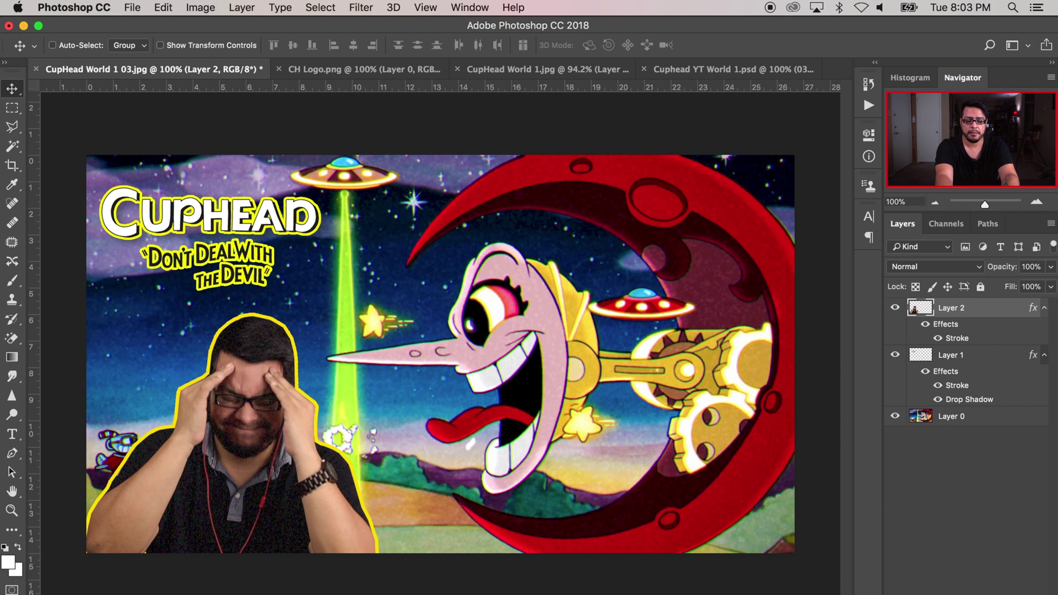
# Duplicate the stroked presenter layer
pyautogui.press('super')
pyautogui.press('super+j')
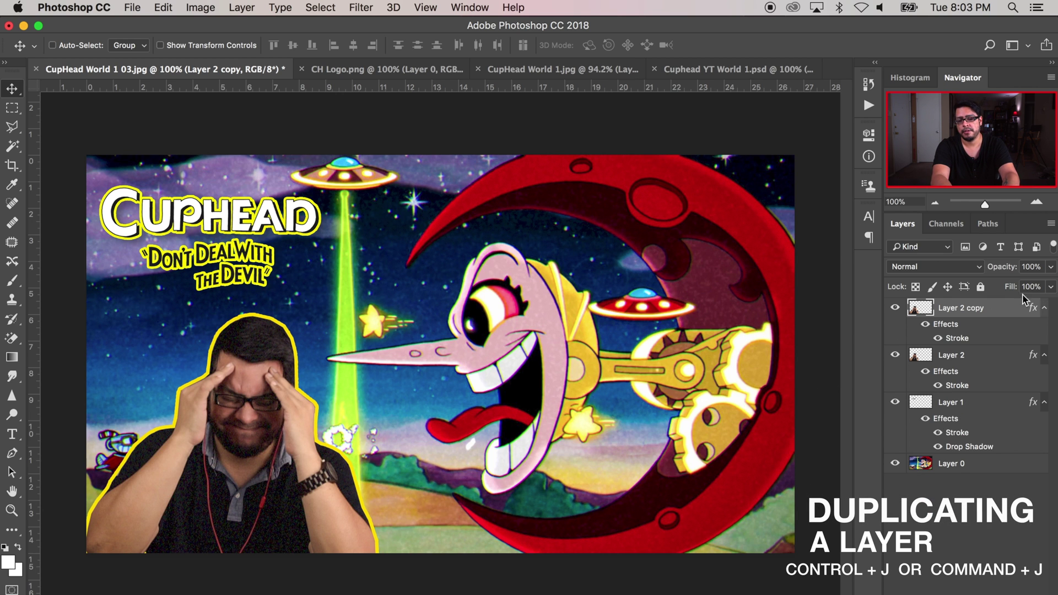
# Try shifting the original presenter layer about 2.4 in sideways from behind its duplicate, and undo the move
pyautogui.click(976, 361)
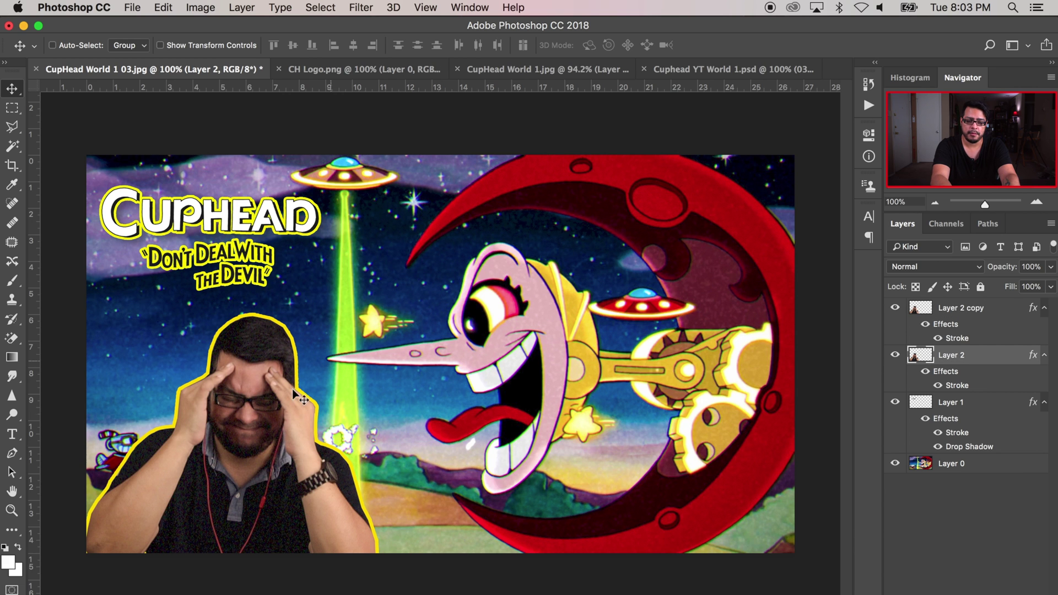
pyautogui.moveTo(258, 458); pyautogui.dragTo(325, 457)
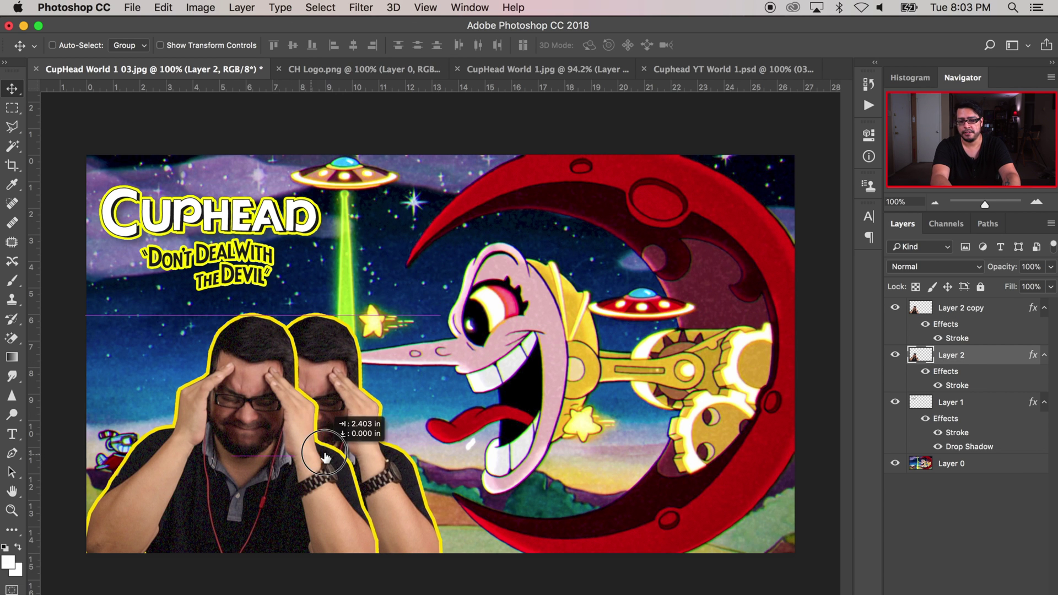
pyautogui.press('super+z')
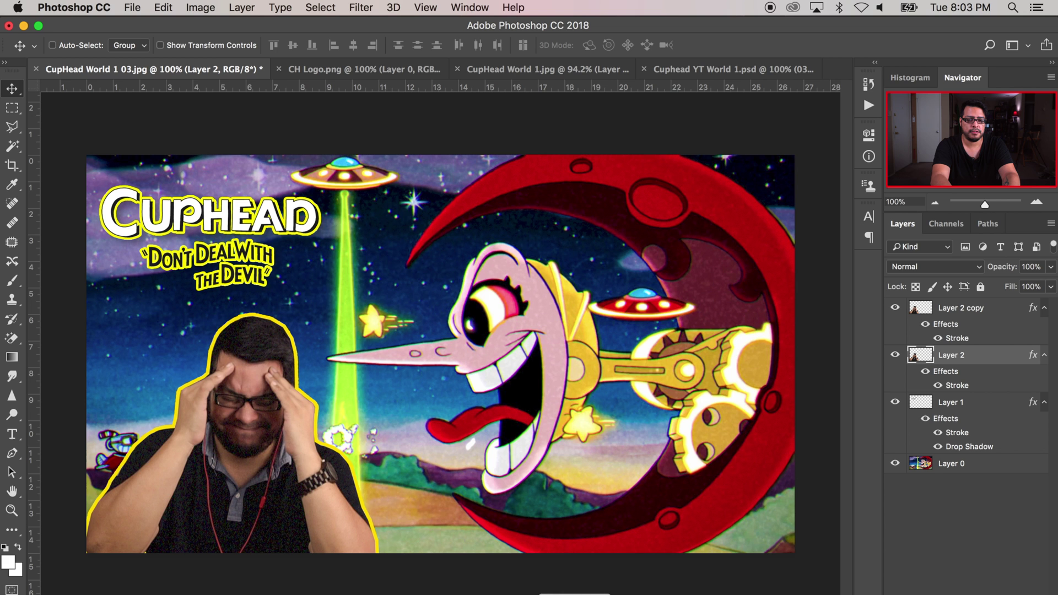
# Change the stroke on the original presenter layer (Layer 2) to red with a size of 18 px, and apply the style
pyautogui.doubleClick(960, 386)
pyautogui.moveTo(763, 57); pyautogui.dragTo(789, 20)
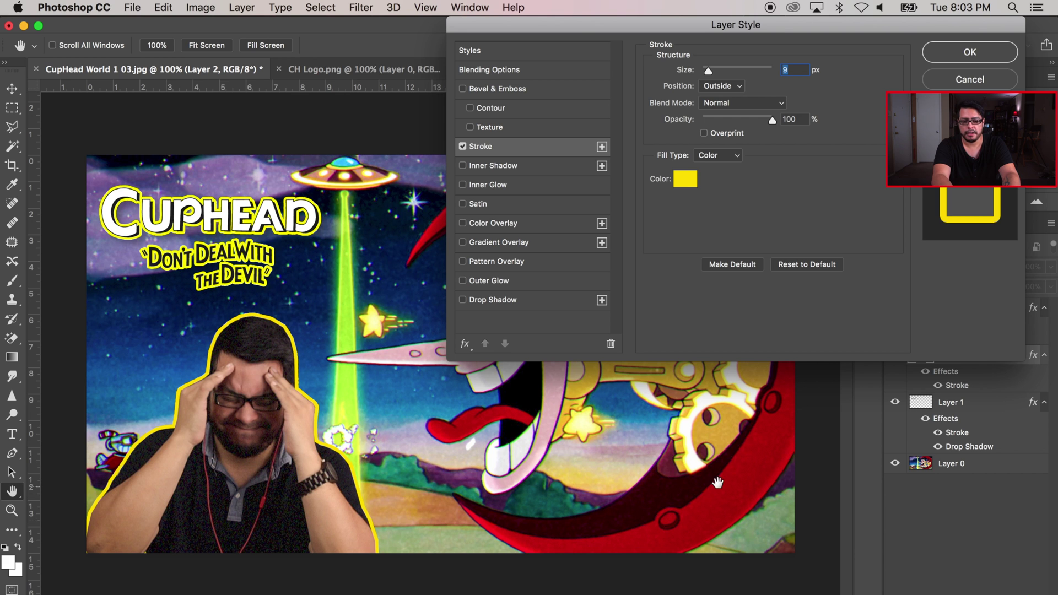
pyautogui.click(578, 548)
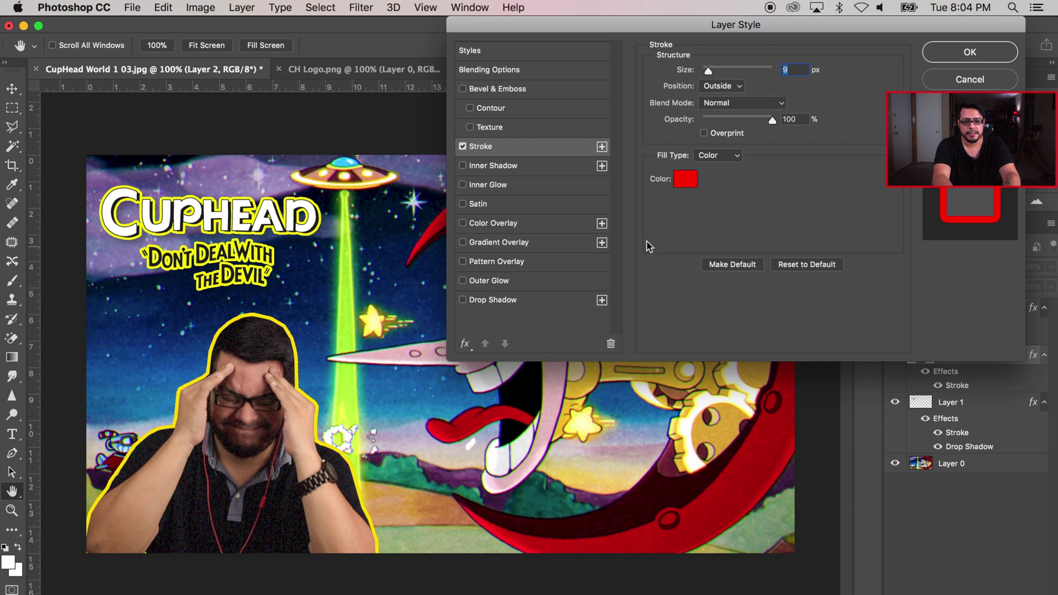
pyautogui.moveTo(708, 73); pyautogui.dragTo(713, 76)
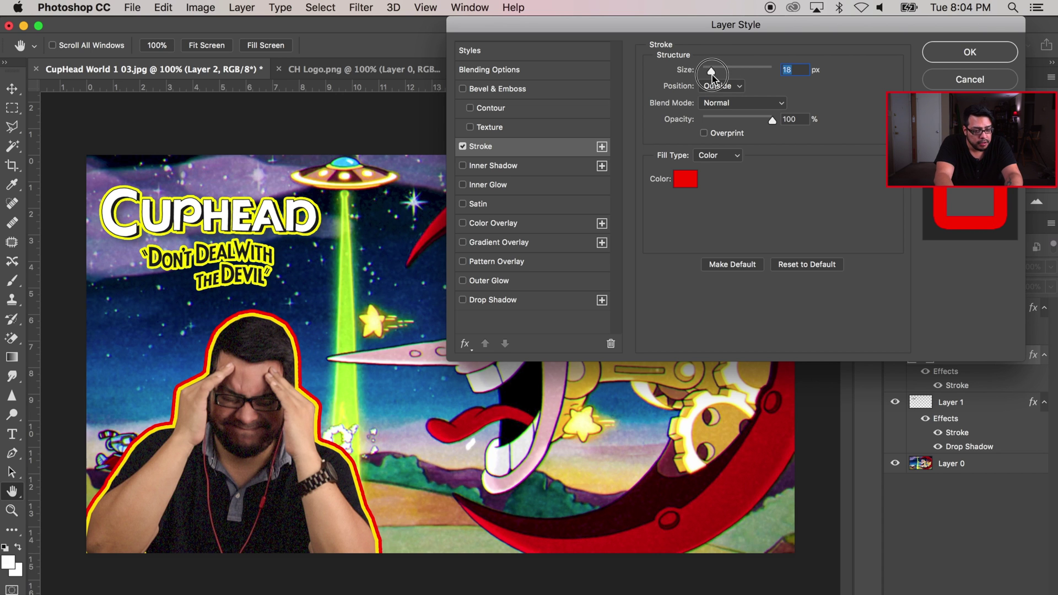
pyautogui.click(990, 51)
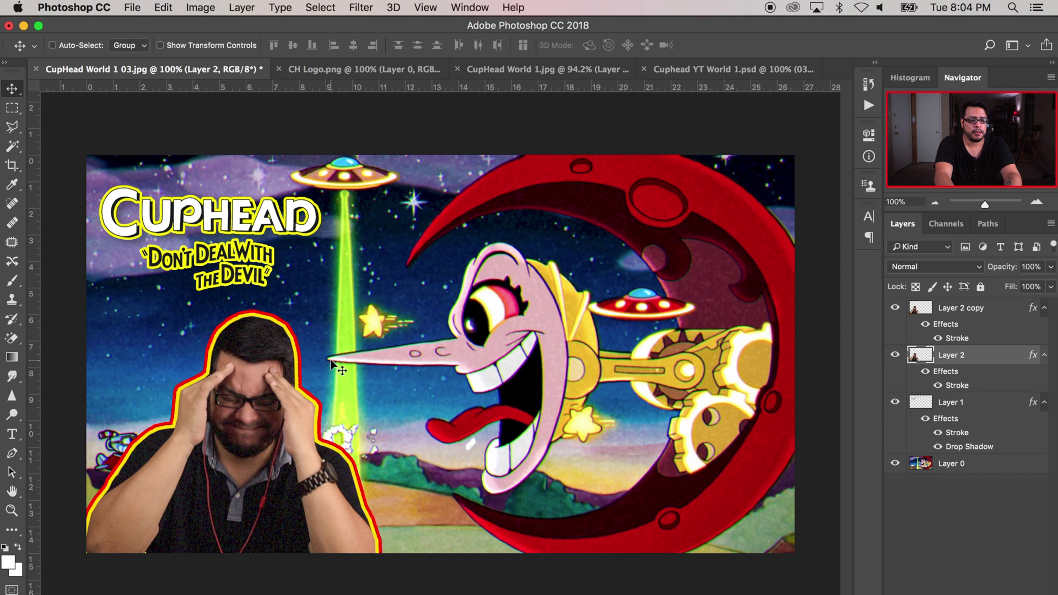
# Copy the four explosion-cloud layers from Cuphead YT World 1.psd into the thumbnail beside the presenter's head, and move Layer 2 above them
pyautogui.click(700, 69)
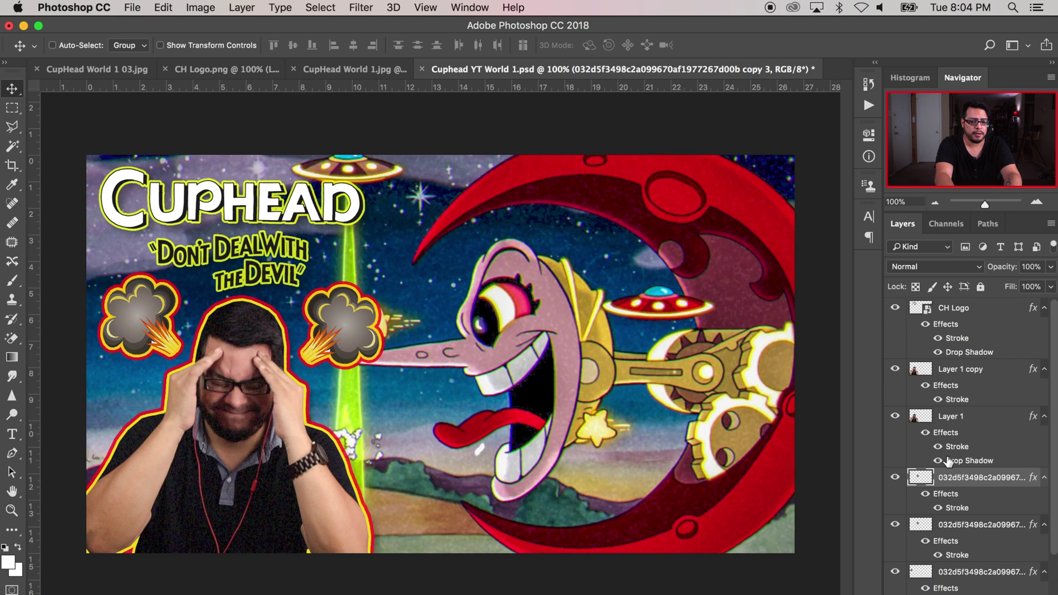
pyautogui.scroll(-2, 948, 461)
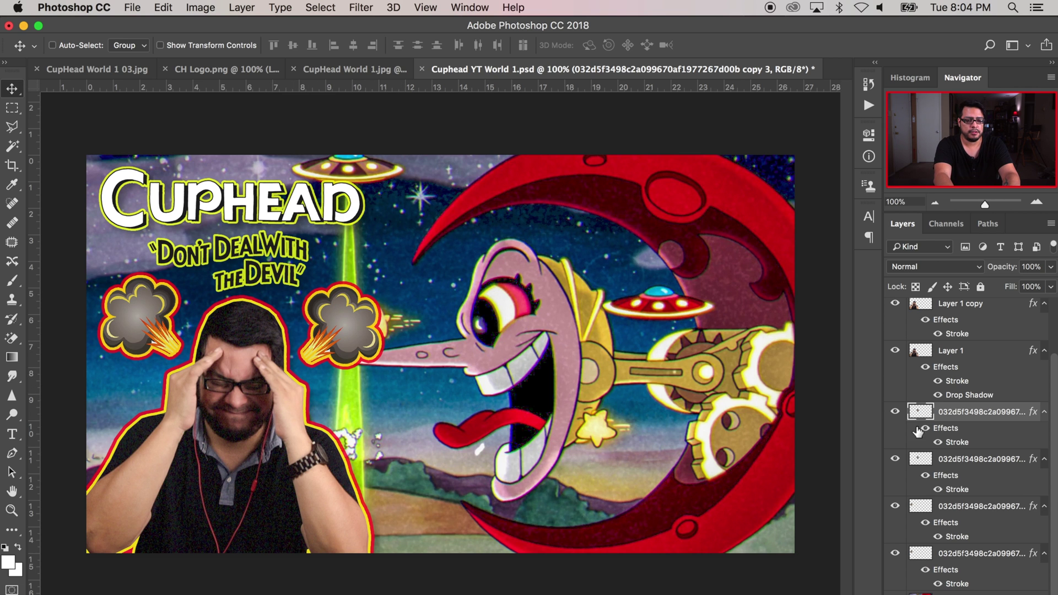
pyautogui.press('super+alt+a')
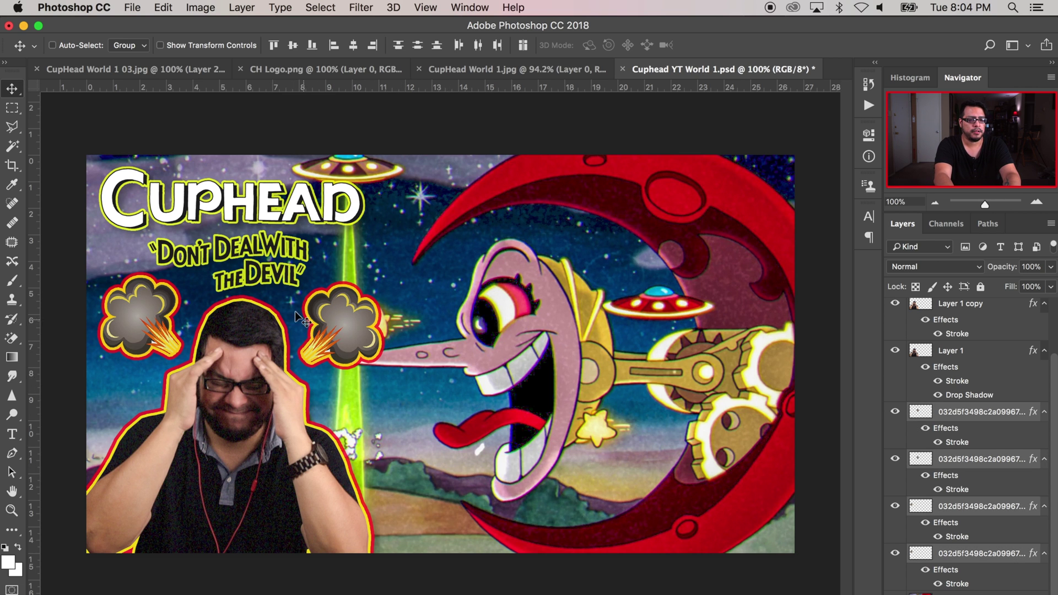
pyautogui.hotkey('ctrl', 'Tab')
pyautogui.moveTo(260, 296); pyautogui.dragTo(363, 311)
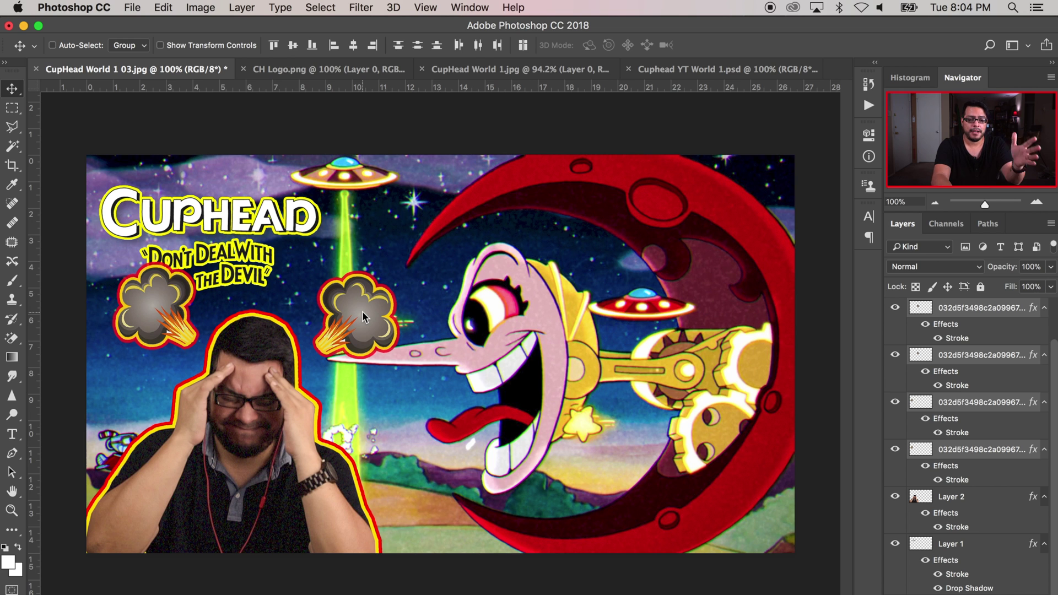
pyautogui.moveTo(954, 497); pyautogui.dragTo(985, 312)
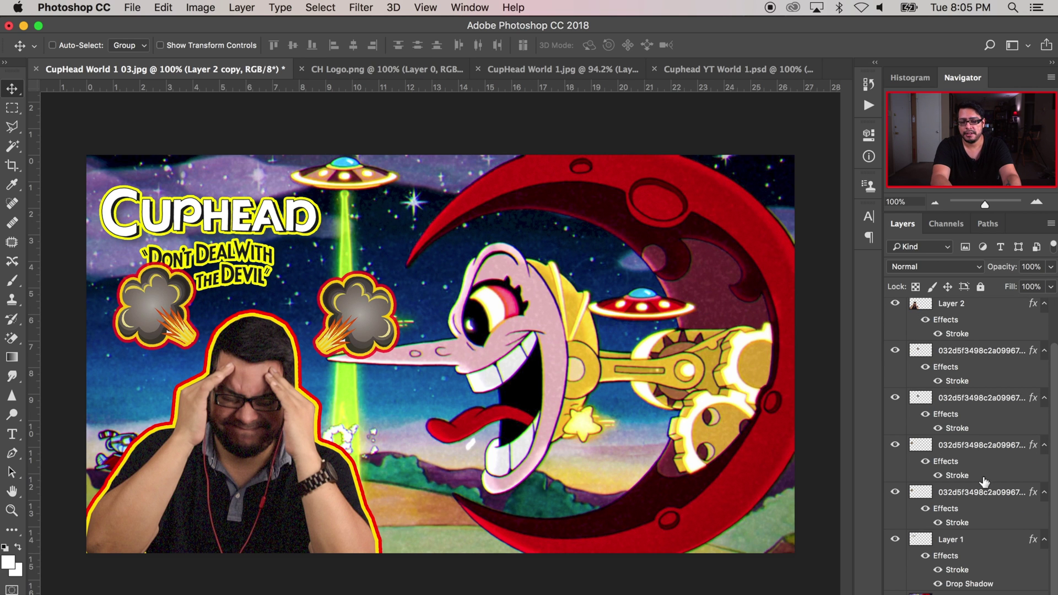
# Scale down, slightly rotate and reposition the presenter and explosion layers together below the logo with Free Transform
pyautogui.click(991, 545)
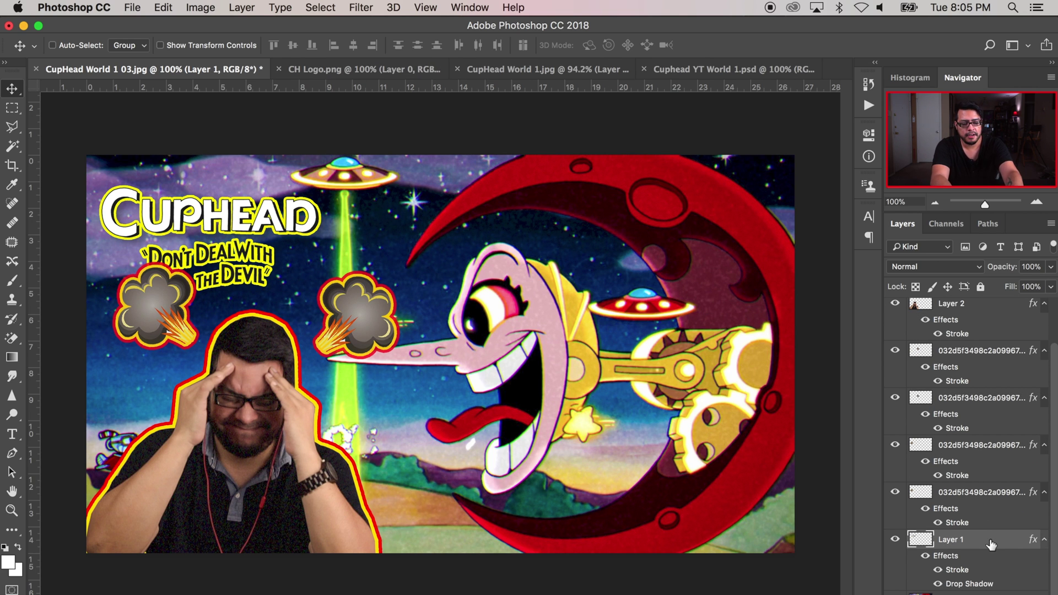
pyautogui.scroll(2, 991, 546)
pyautogui.keyDown('super'); pyautogui.click(999, 312); pyautogui.keyUp('super')
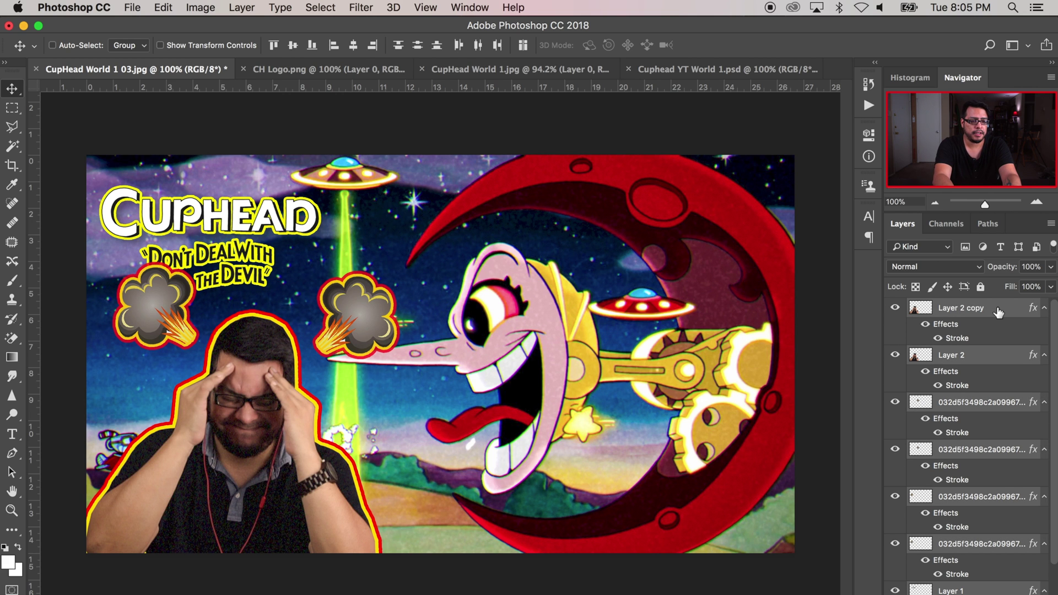
pyautogui.press('super+t')
pyautogui.moveTo(71, 246); pyautogui.dragTo(115, 281)
pyautogui.moveTo(316, 520); pyautogui.dragTo(291, 513)
pyautogui.moveTo(432, 253); pyautogui.dragTo(443, 270)
pyautogui.moveTo(331, 331); pyautogui.dragTo(328, 327)
pyautogui.moveTo(92, 266); pyautogui.dragTo(99, 273)
pyautogui.press('Return')
# Add a drop shadow to Layer 2 with 35% opacity, 20 px distance, 11% spread and 79 px size
pyautogui.click(998, 521)
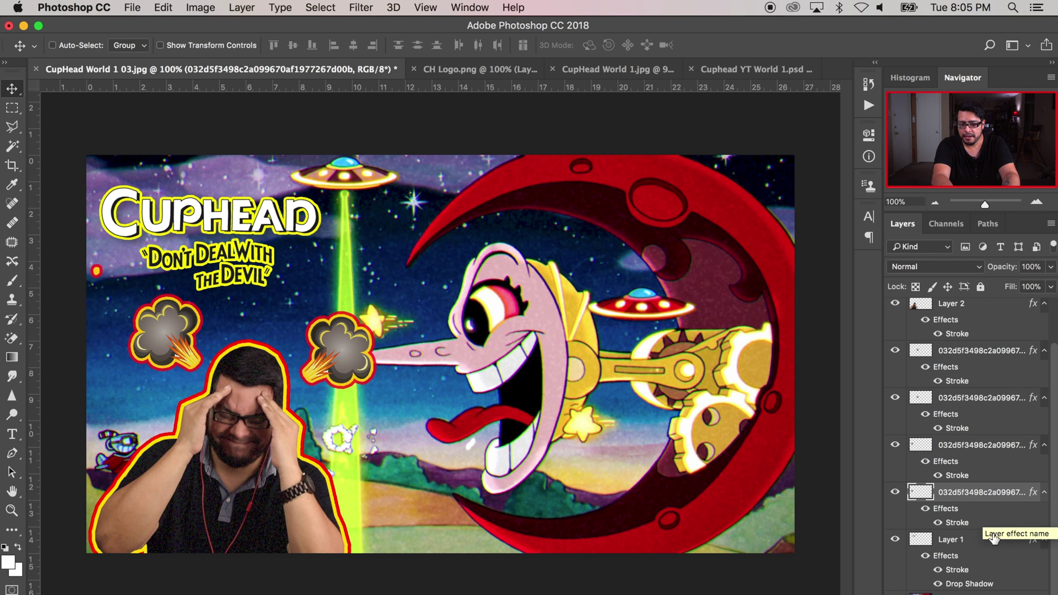
pyautogui.scroll(2, 995, 539)
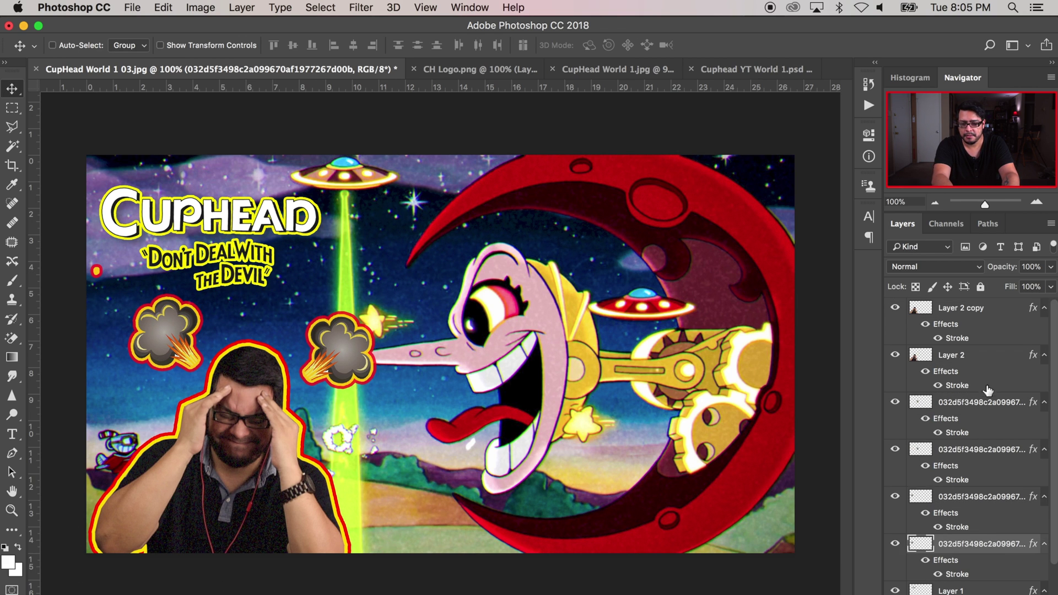
pyautogui.click(987, 362)
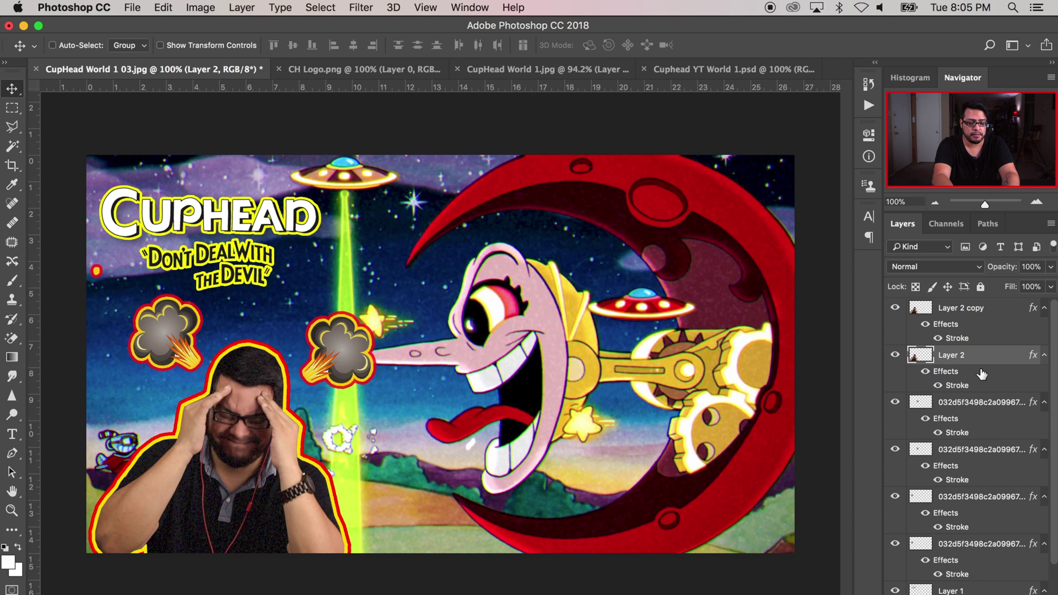
pyautogui.doubleClick(982, 374)
pyautogui.click(463, 301)
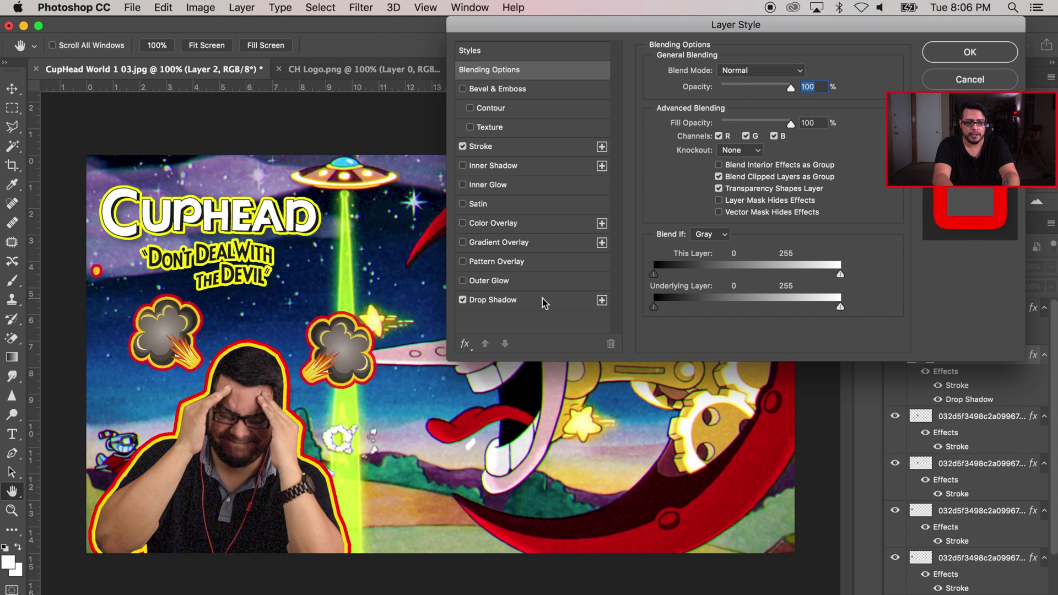
pyautogui.click(544, 304)
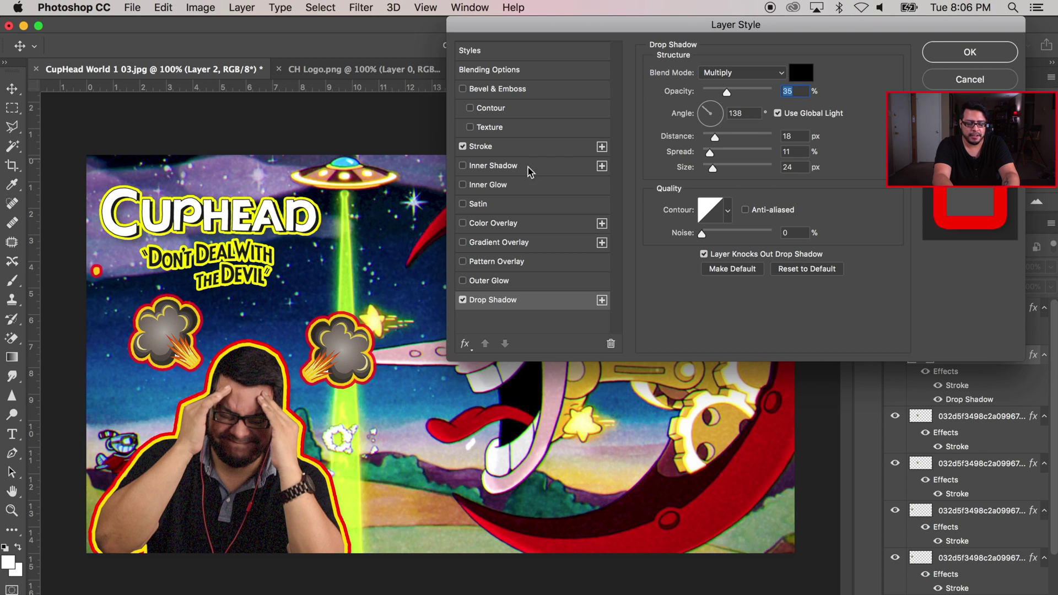
pyautogui.moveTo(715, 142); pyautogui.dragTo(729, 174)
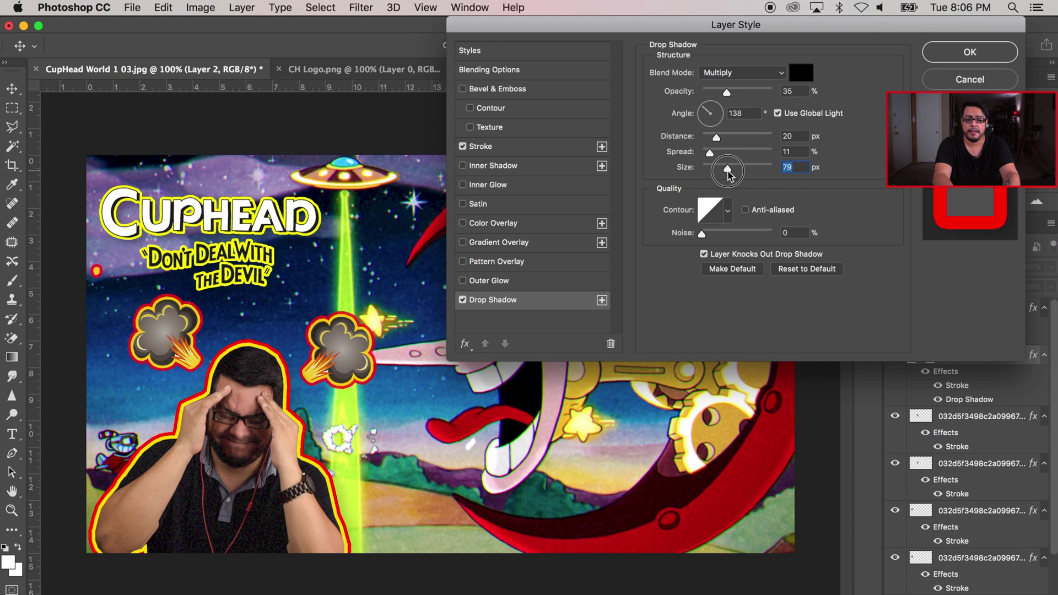
pyautogui.click(959, 59)
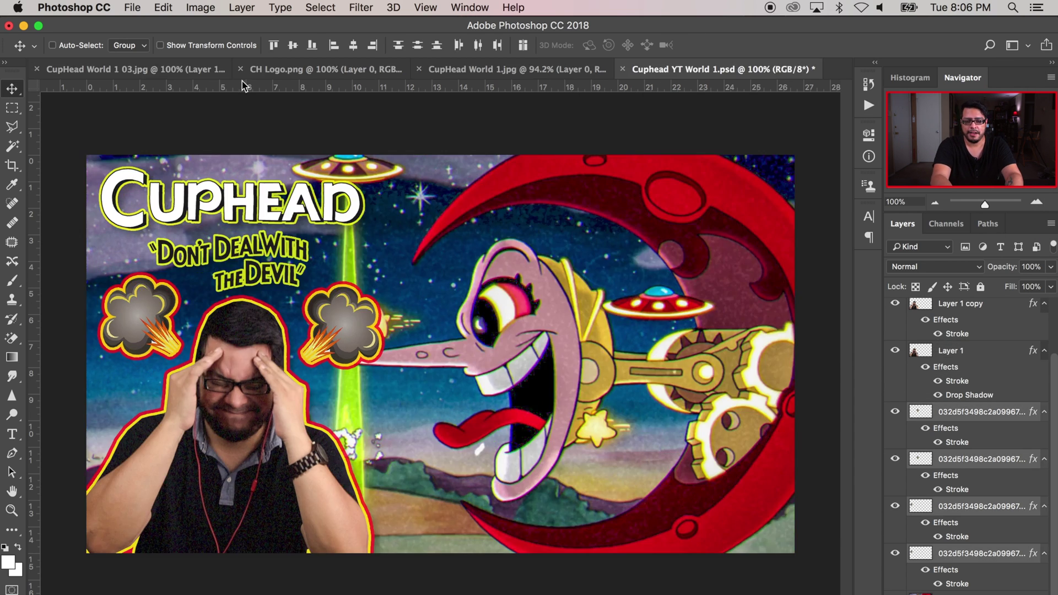
# Brighten the top presenter layer (Layer 2 copy) in the thumbnail document with Camera Raw, setting Exposure to +0.25
pyautogui.click(142, 74)
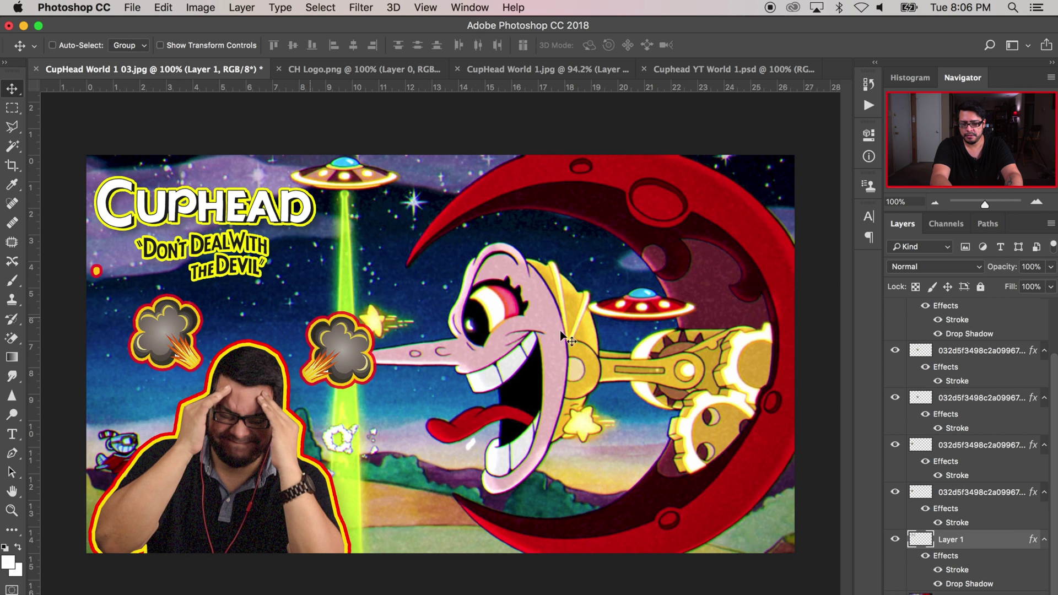
pyautogui.scroll(3, 971, 428)
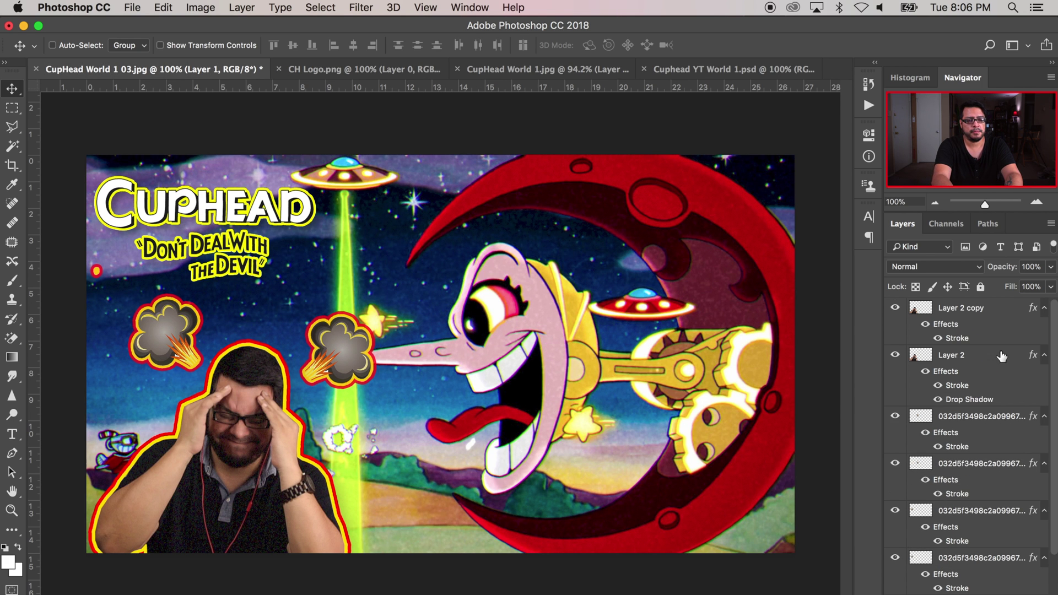
pyautogui.click(994, 309)
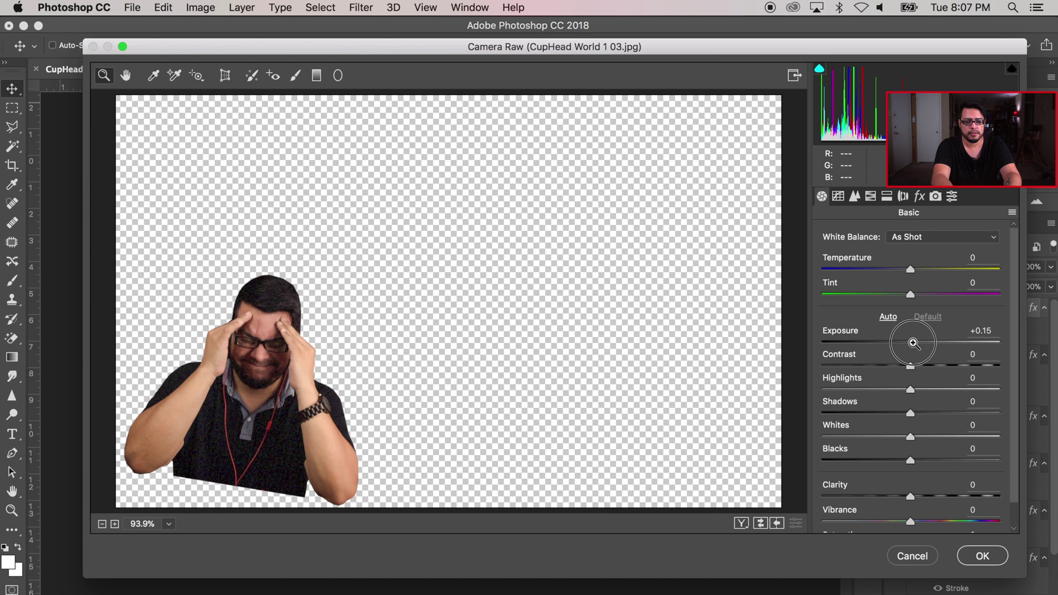
pyautogui.moveTo(915, 343); pyautogui.dragTo(915, 342)
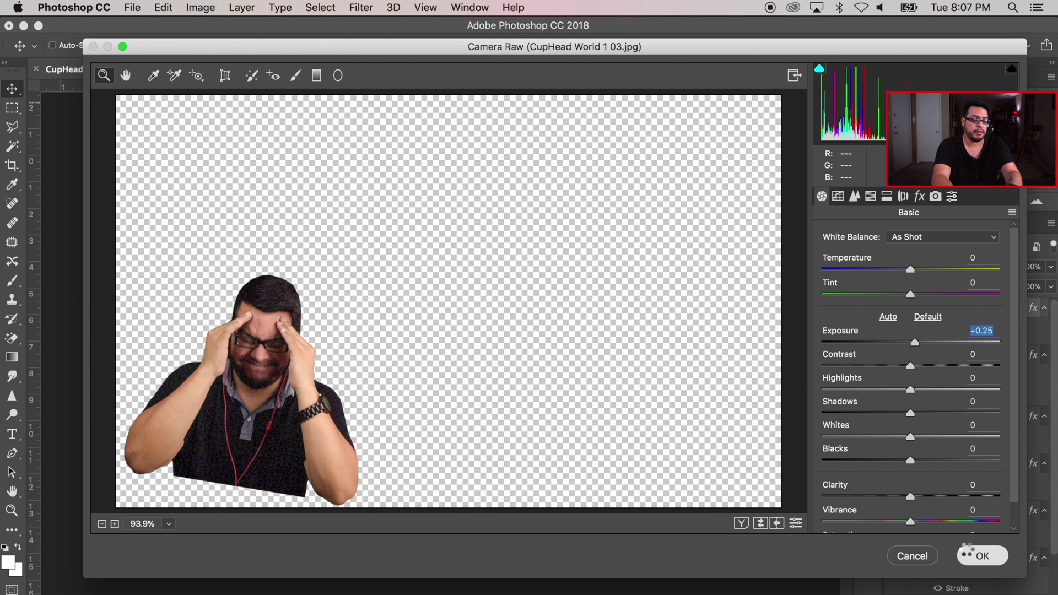
pyautogui.click(970, 556)
pyautogui.click(133, 7)
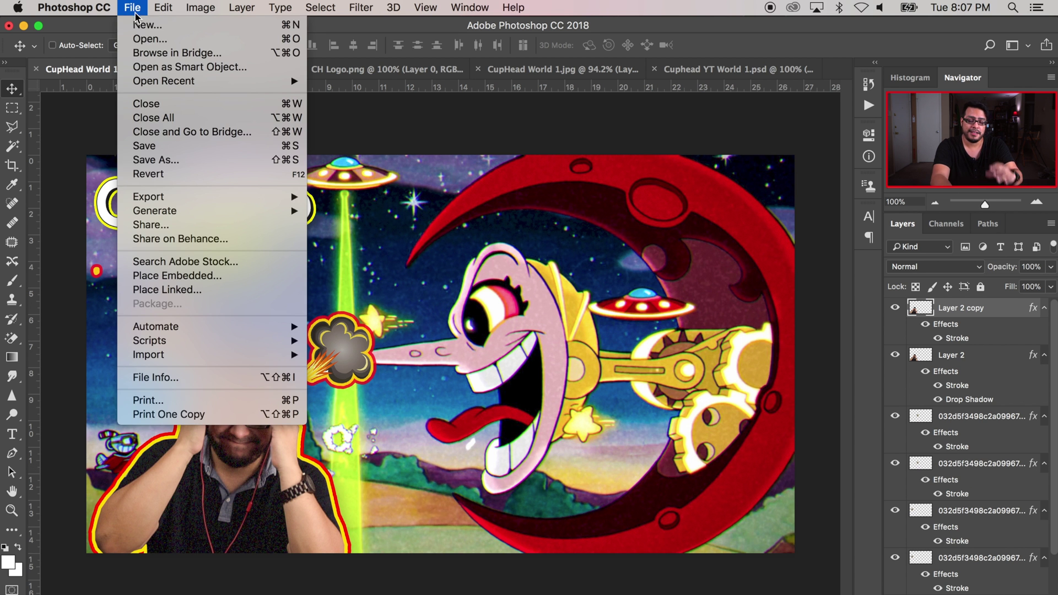
pyautogui.moveTo(470, 7)
pyautogui.click(730, 46)
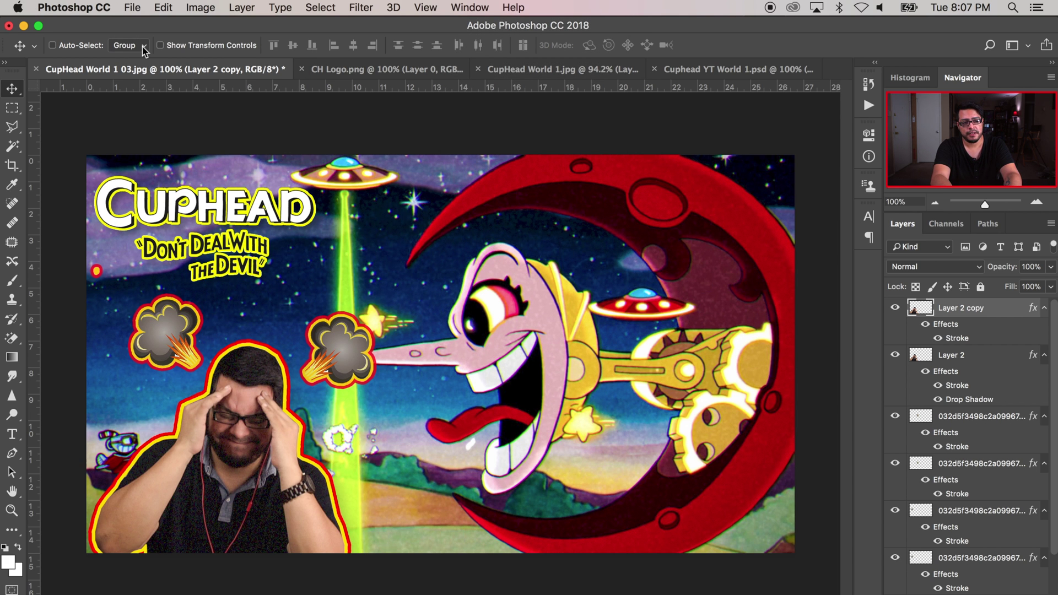
# Save the thumbnail to the Desktop as a JPEG copy named CupHead Thumbnail Vidoe.jpg at maximum quality 12, and clear the Photoshop window from view
pyautogui.click(136, 10)
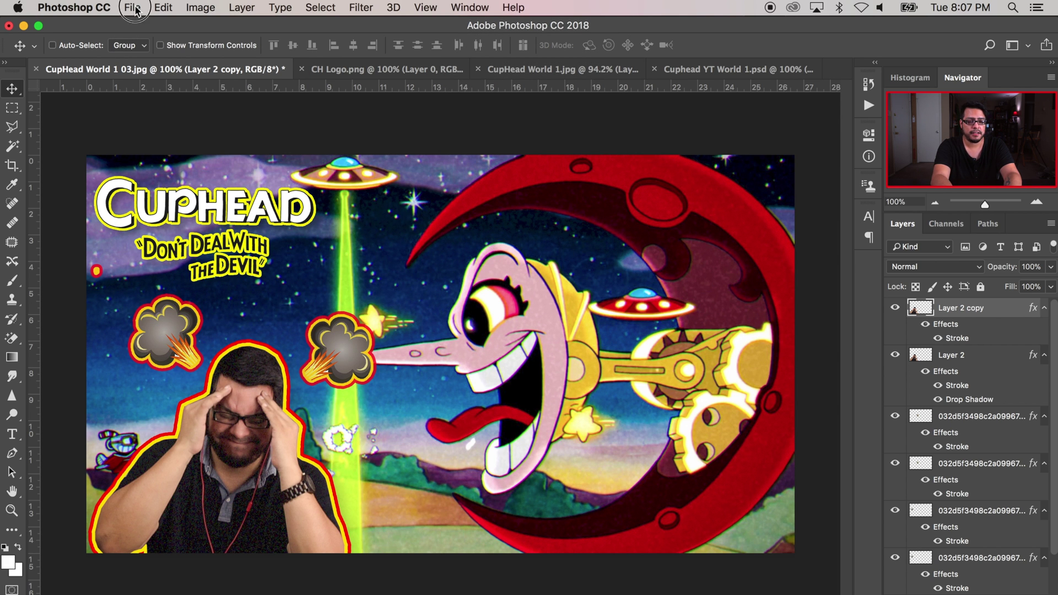
pyautogui.click(180, 161)
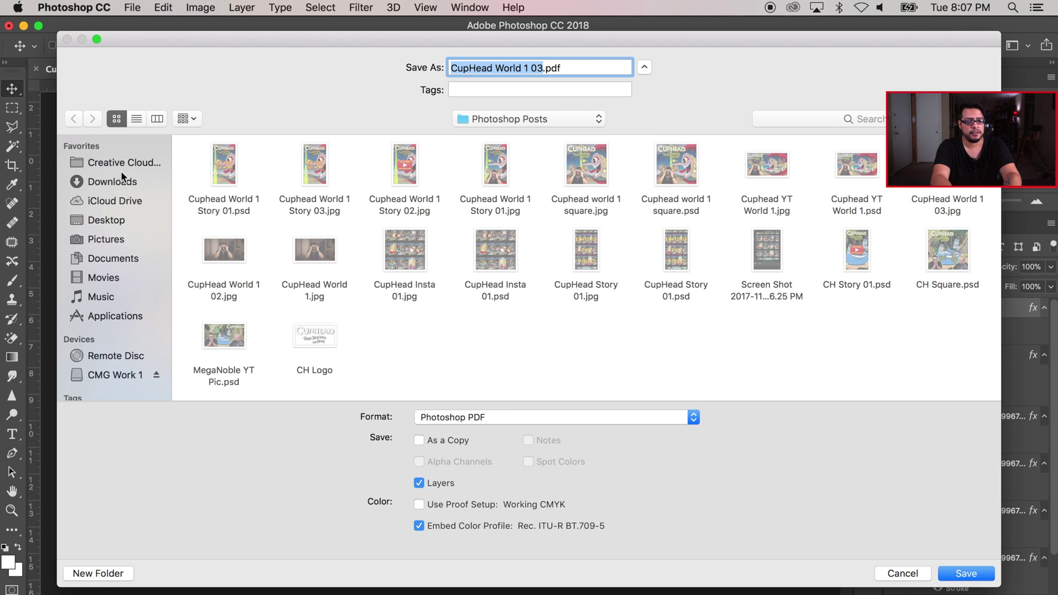
pyautogui.click(110, 222)
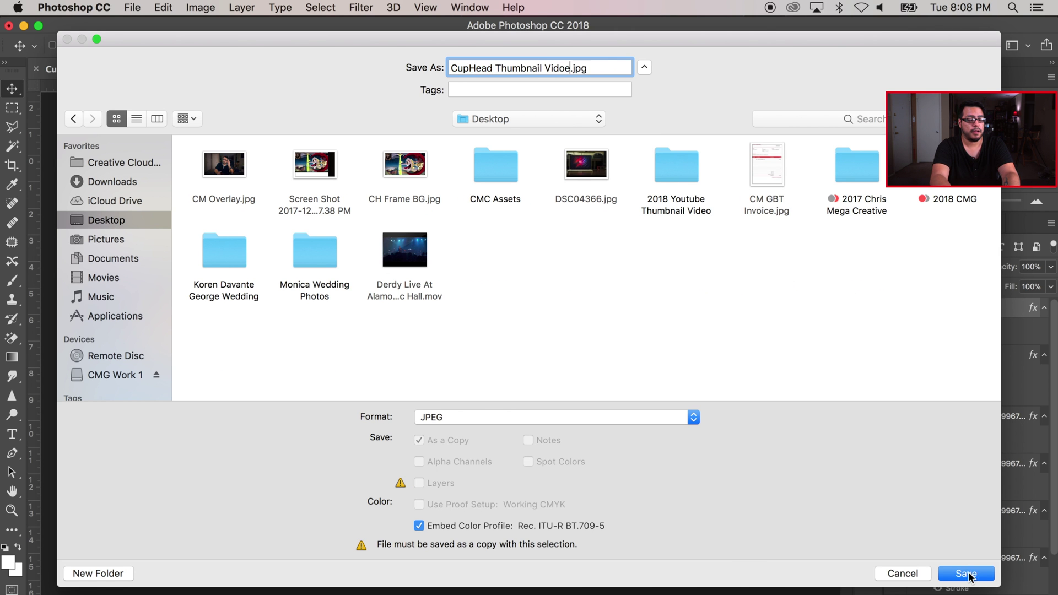
pyautogui.click(967, 573)
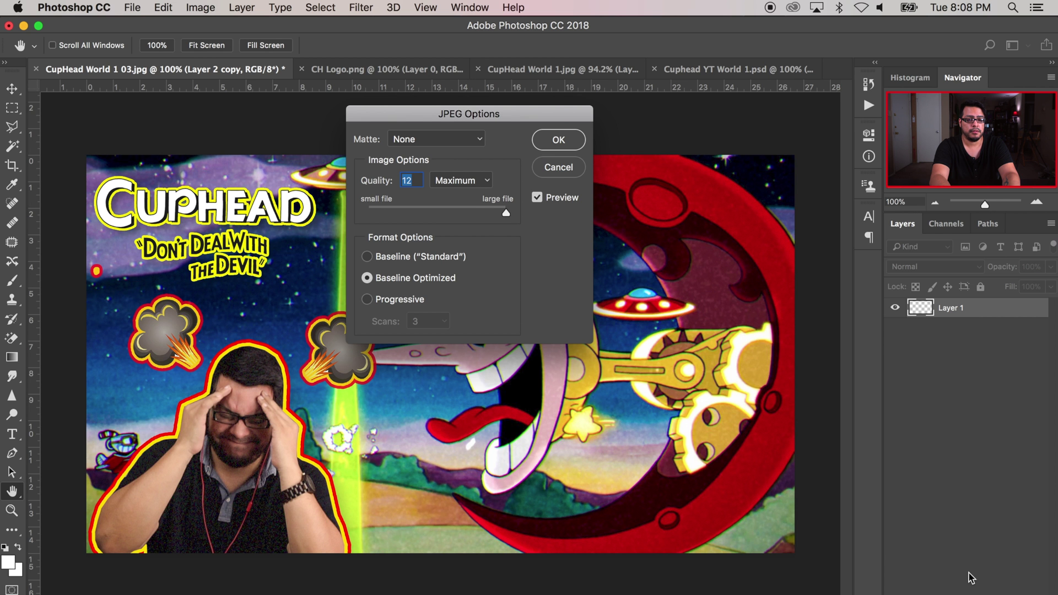
pyautogui.click(559, 140)
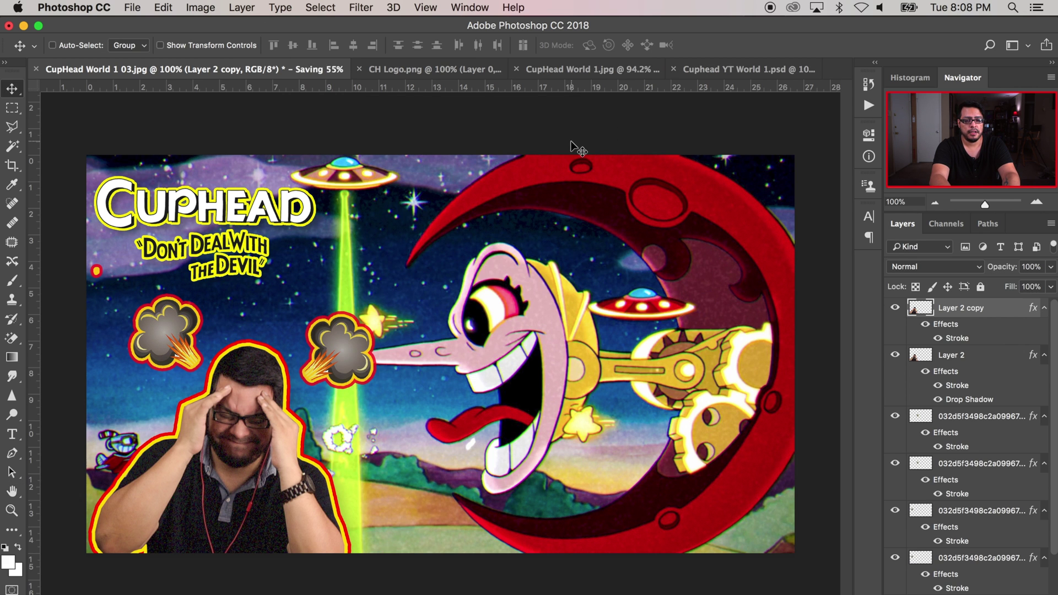
pyautogui.click(22, 26)
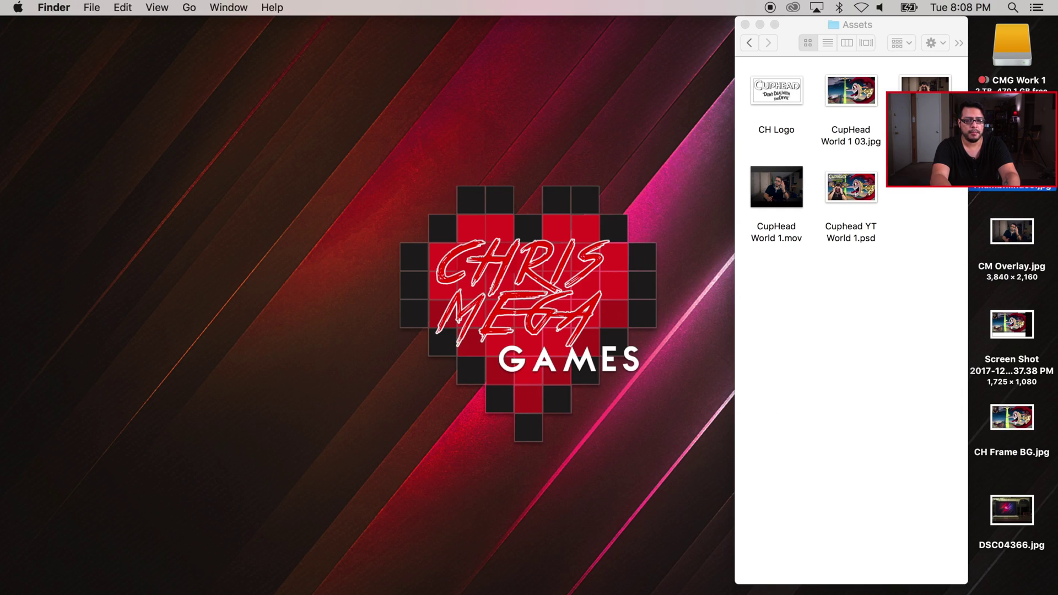